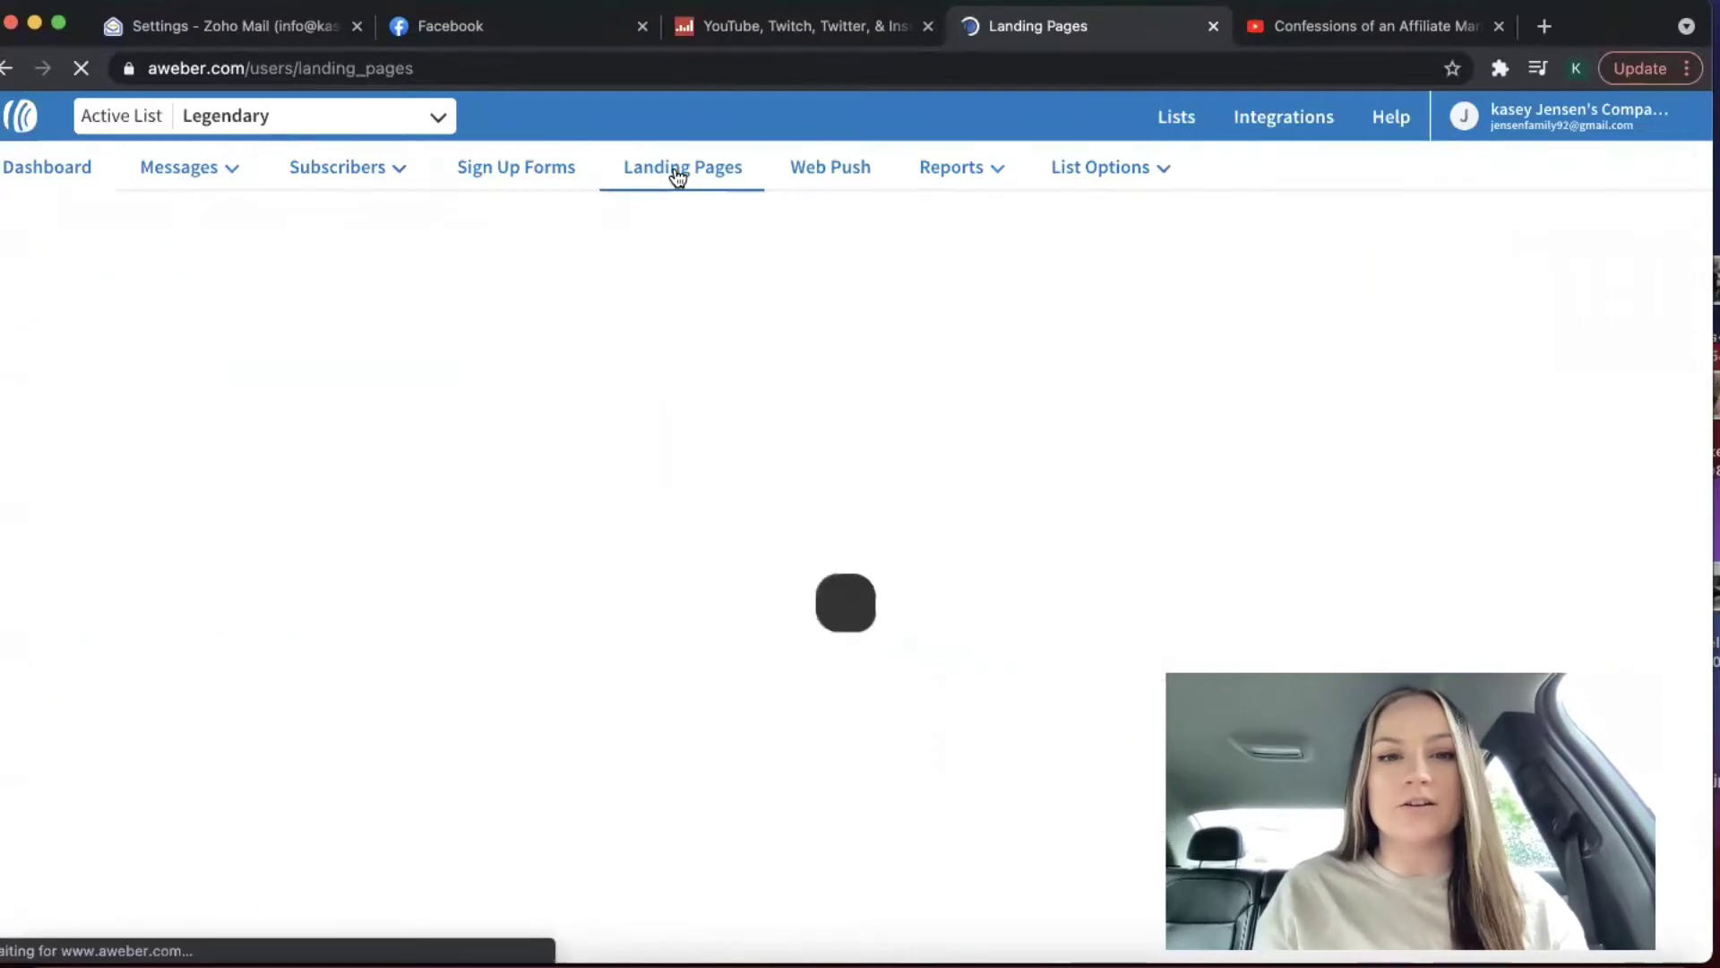
- Start creating a landing page and browse the template gallery to see the available designs
left_click(1100, 168)
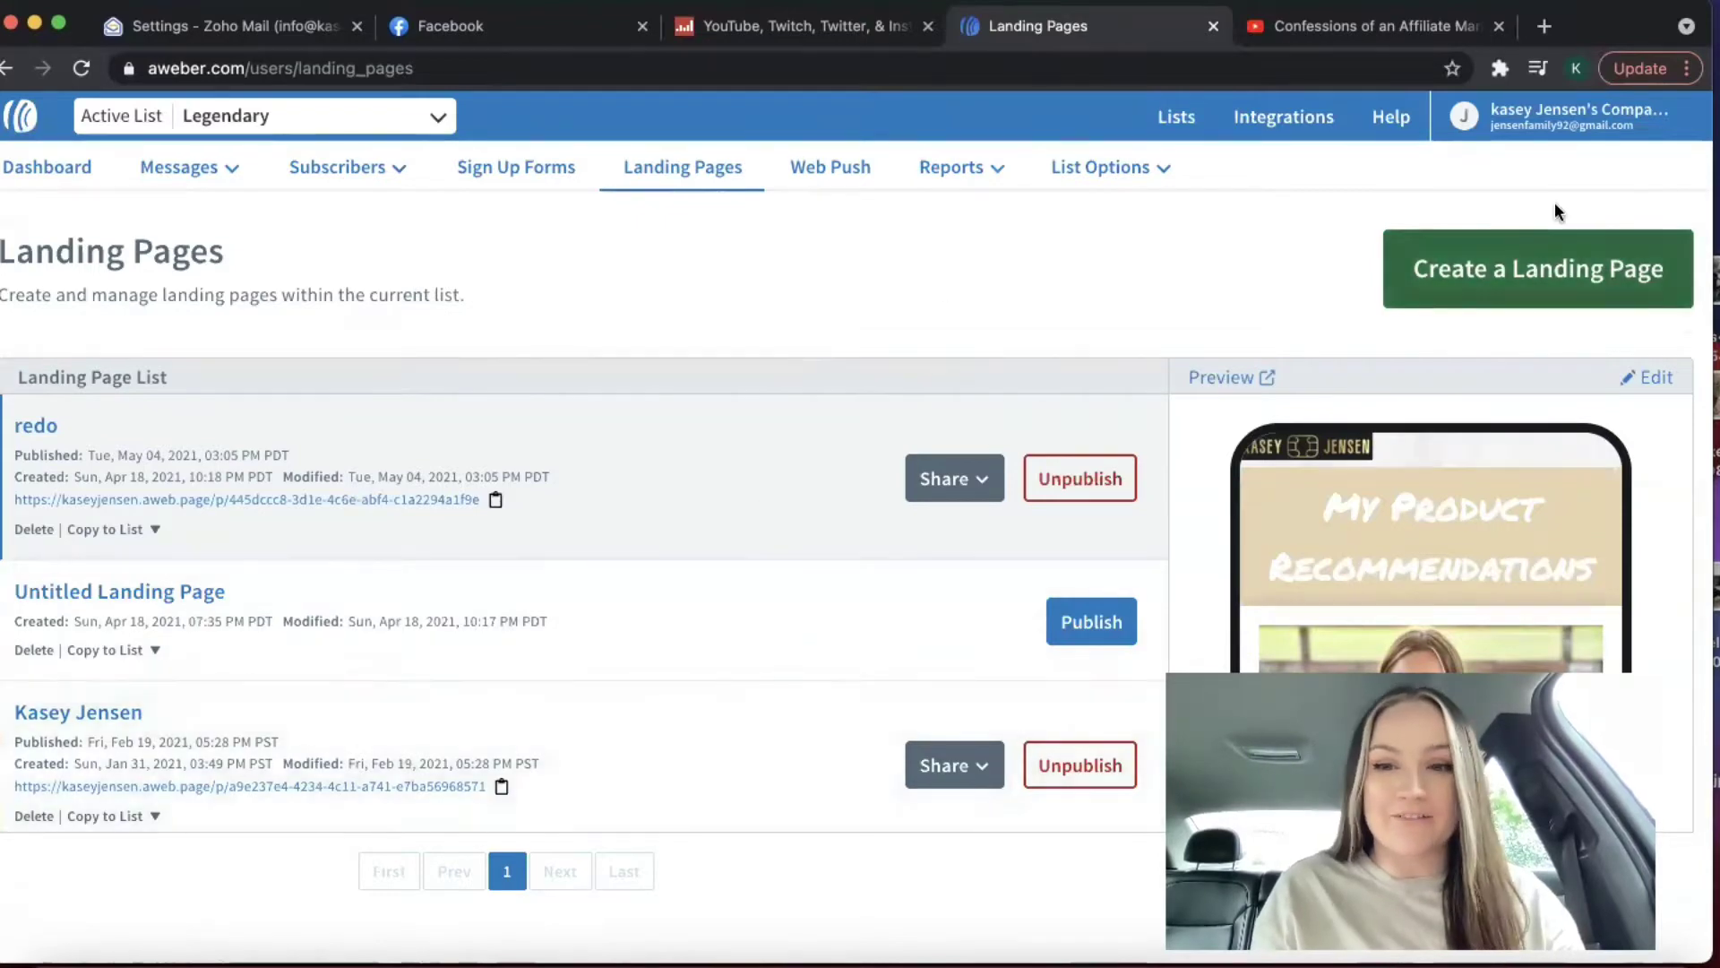
left_click(1539, 269)
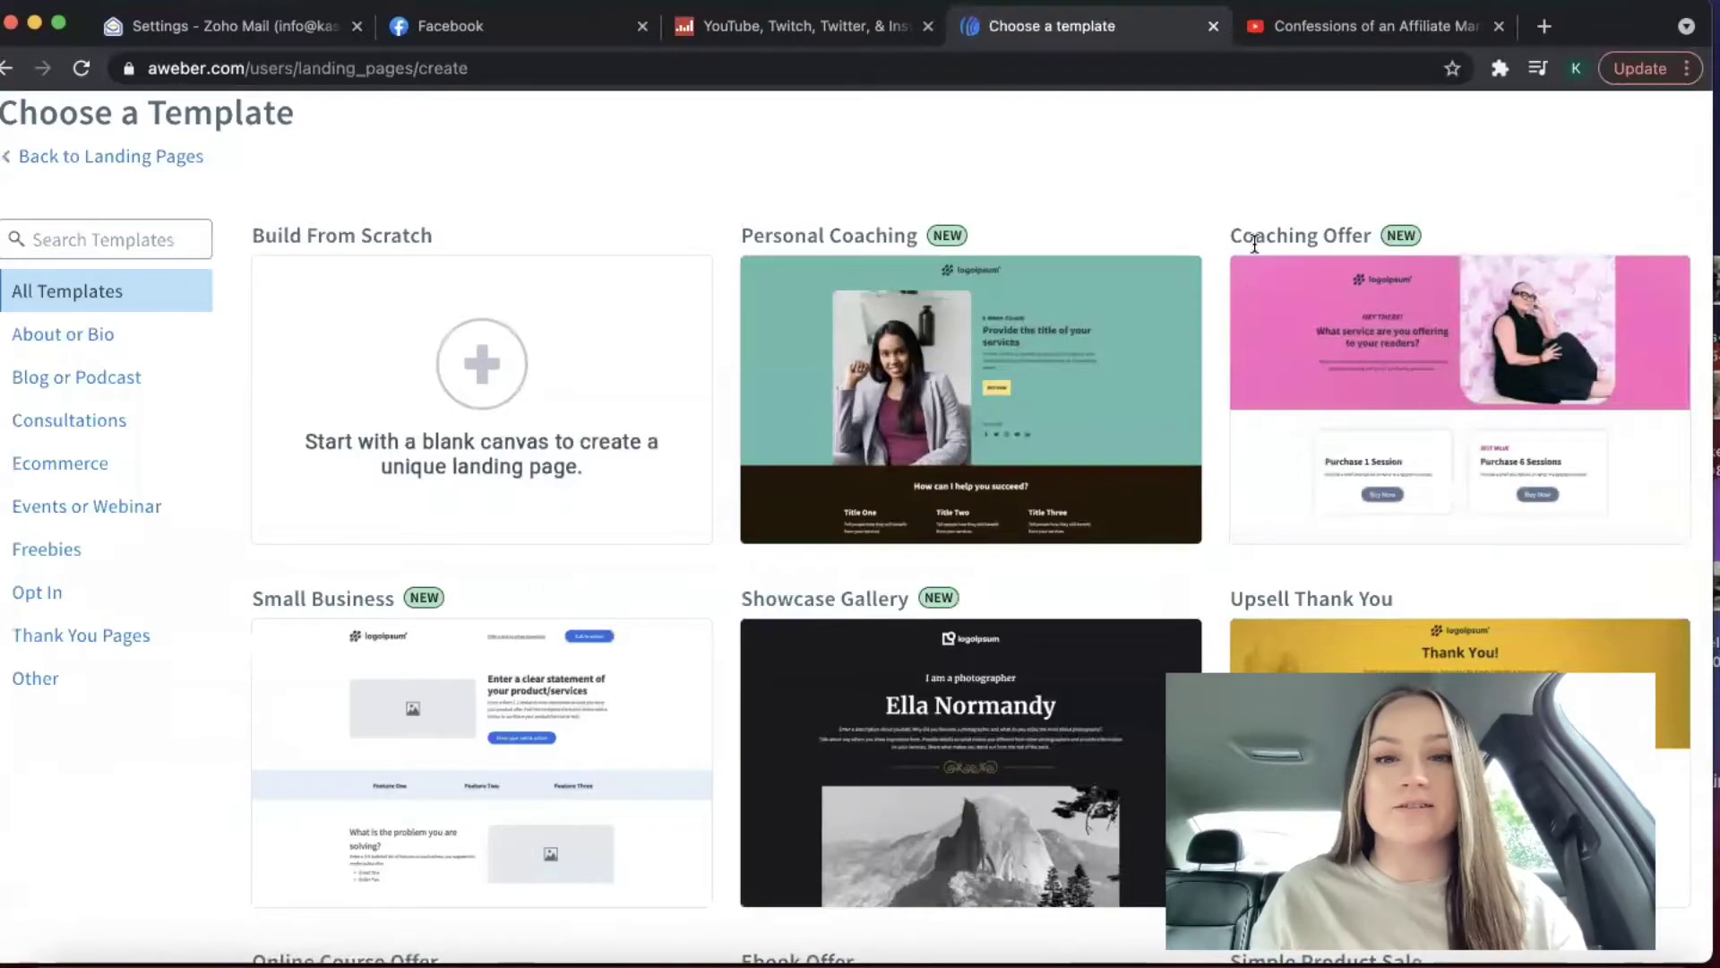
scroll(1254, 242, "down", 15)
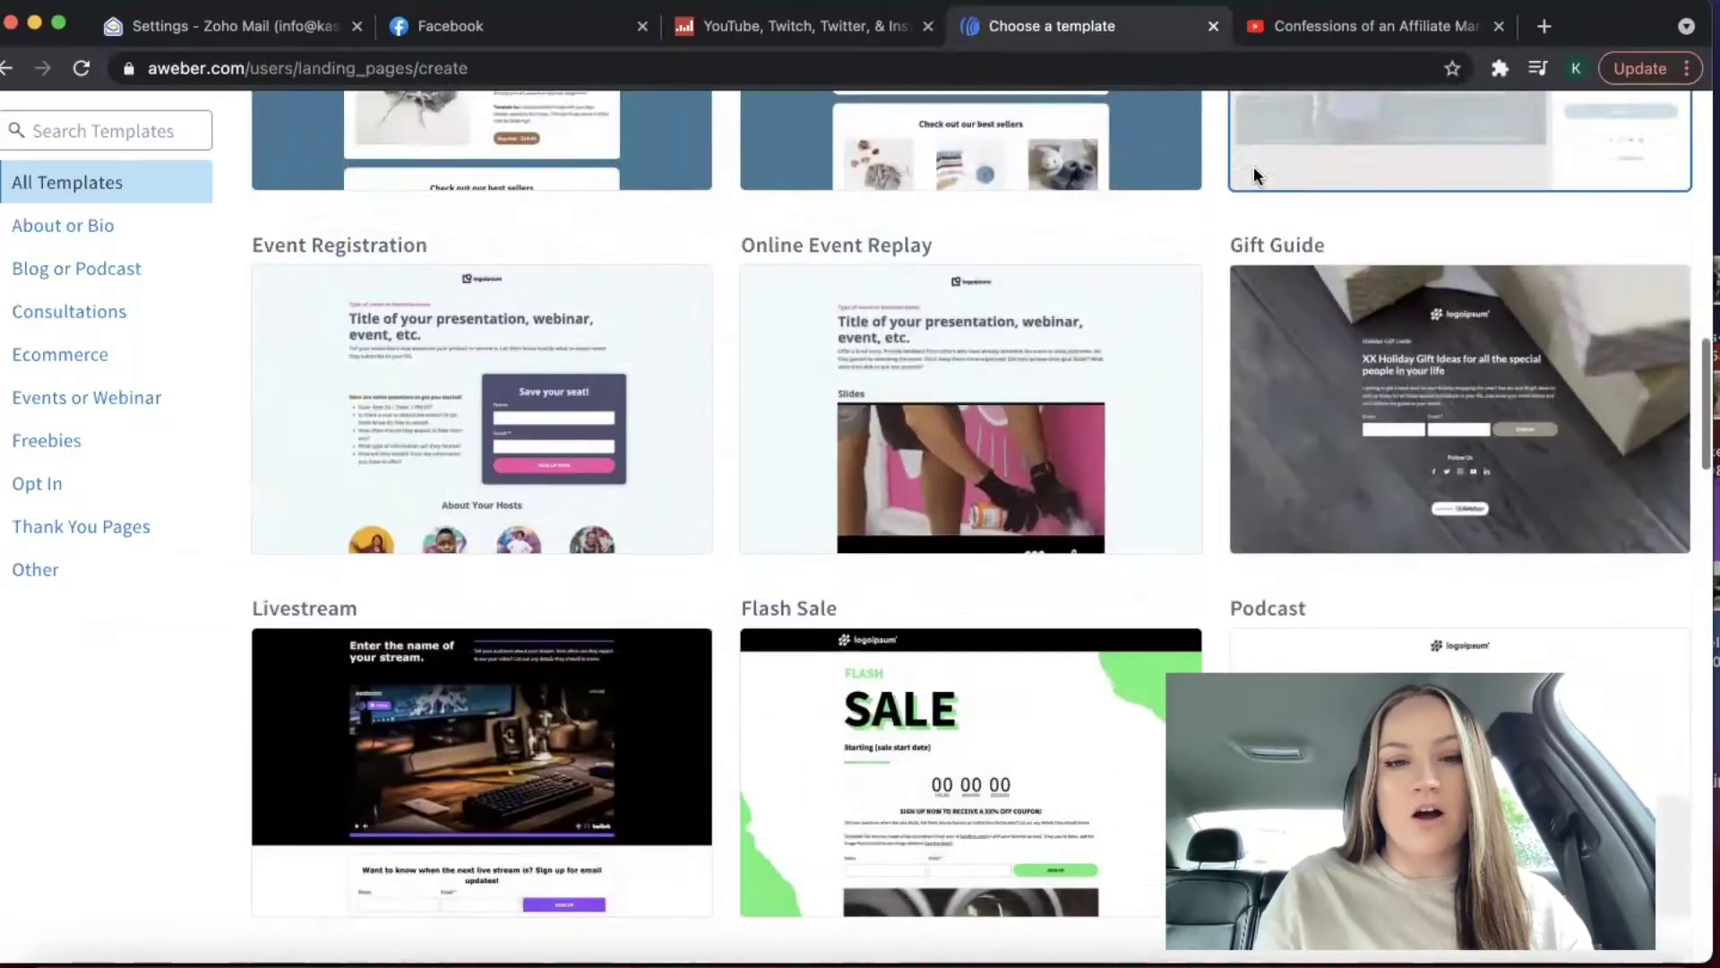
scroll(1253, 170, "up", 4)
scroll(1251, 165, "up", 1)
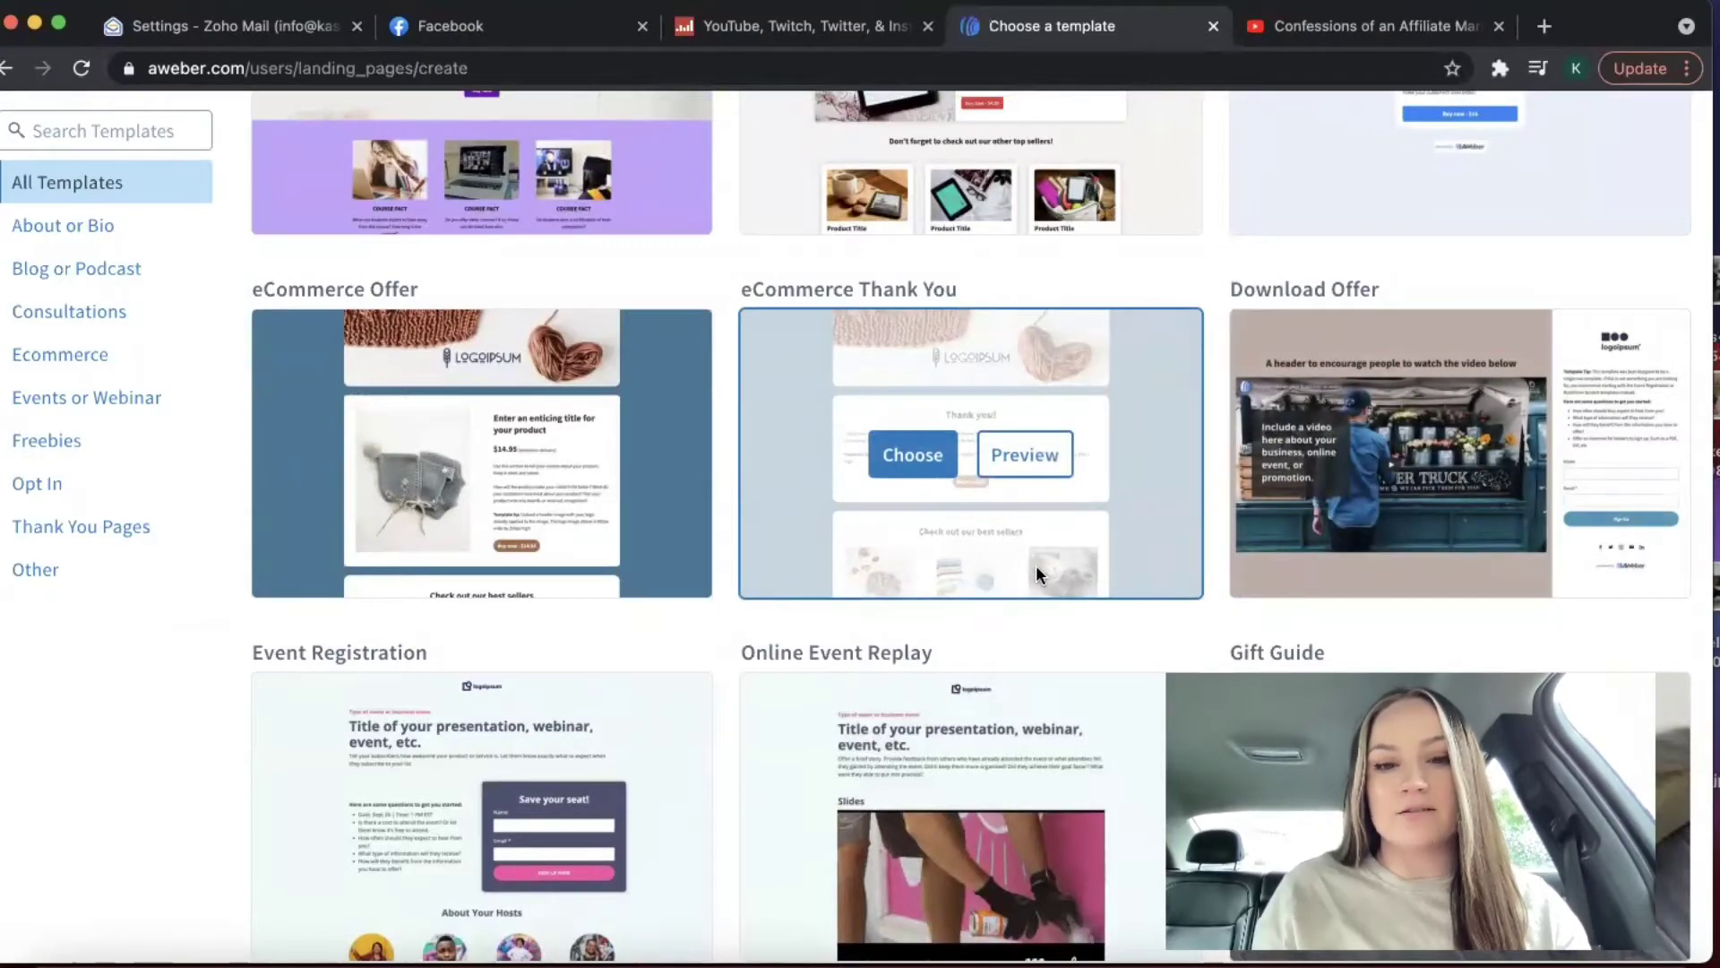
scroll(1125, 555, "down", 12)
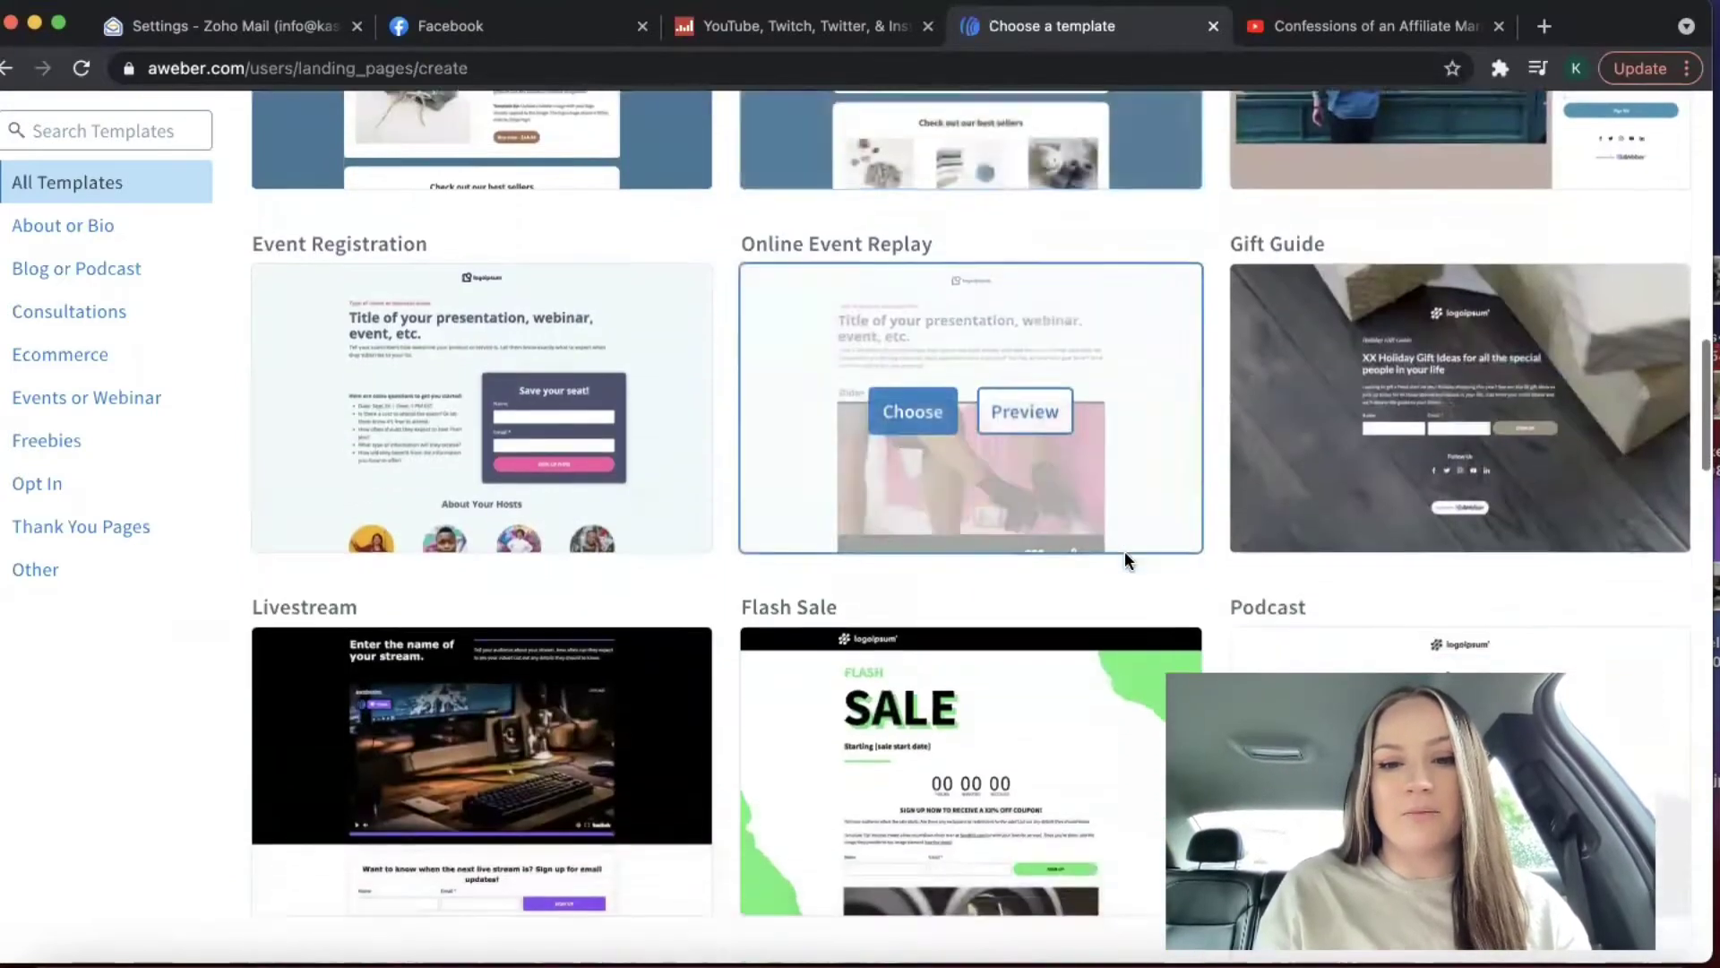
scroll(1125, 550, "down", 8)
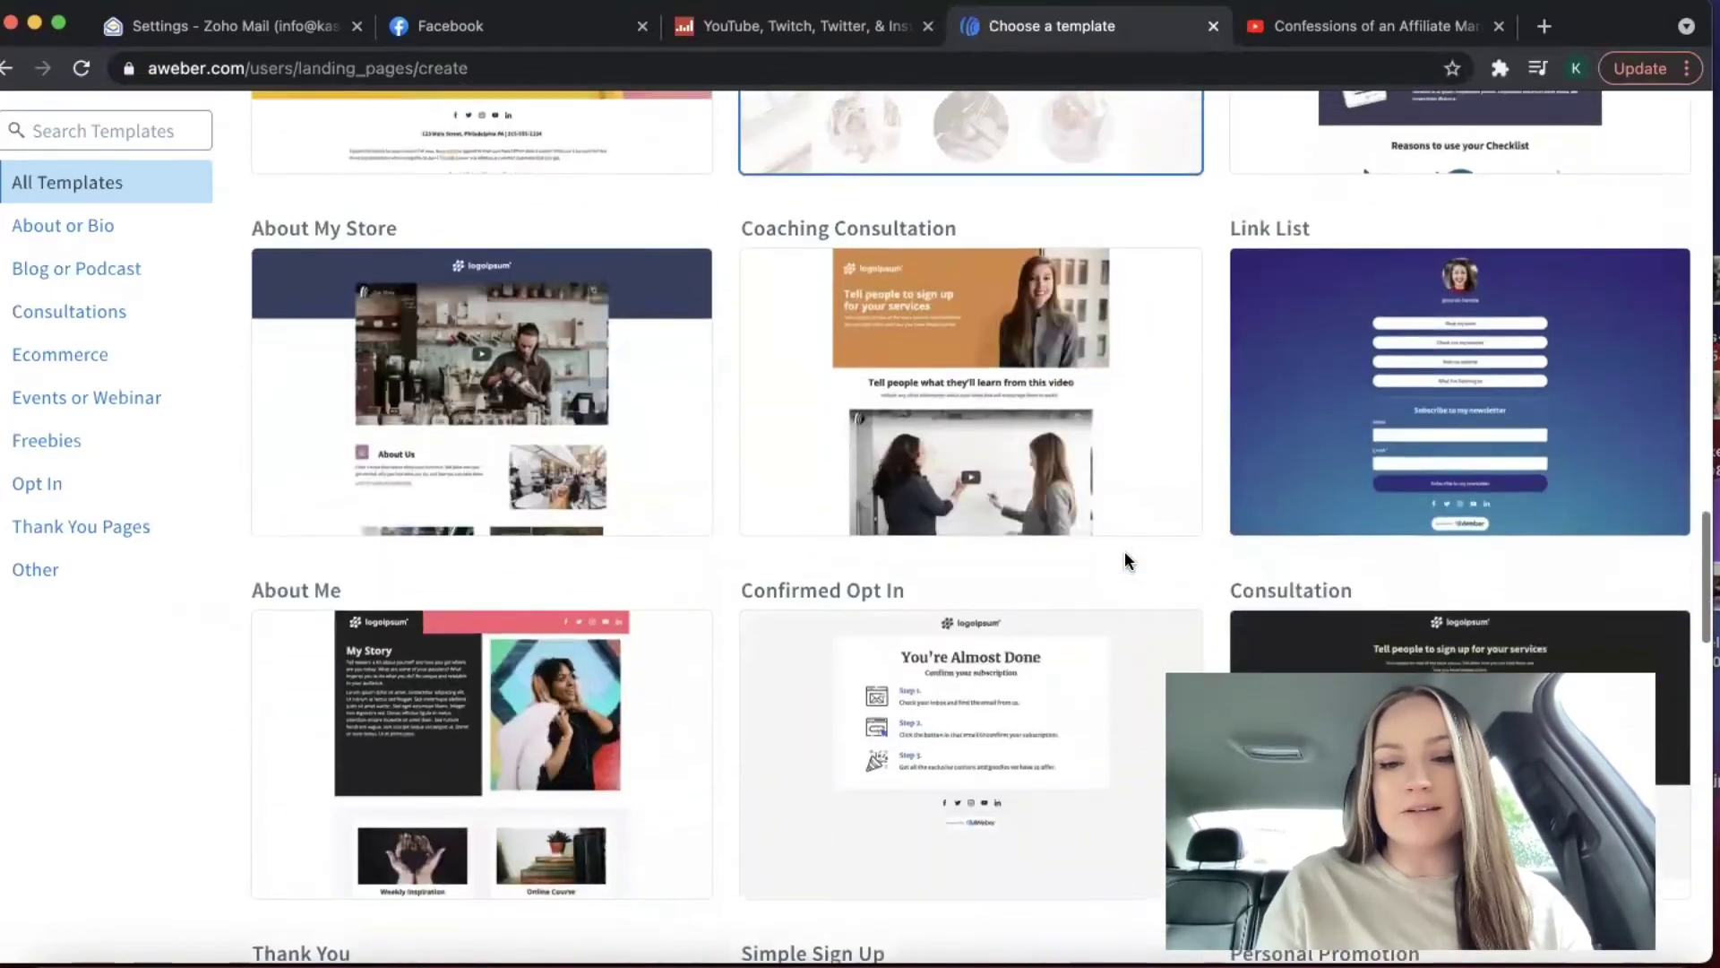
scroll(1125, 550, "up", 20)
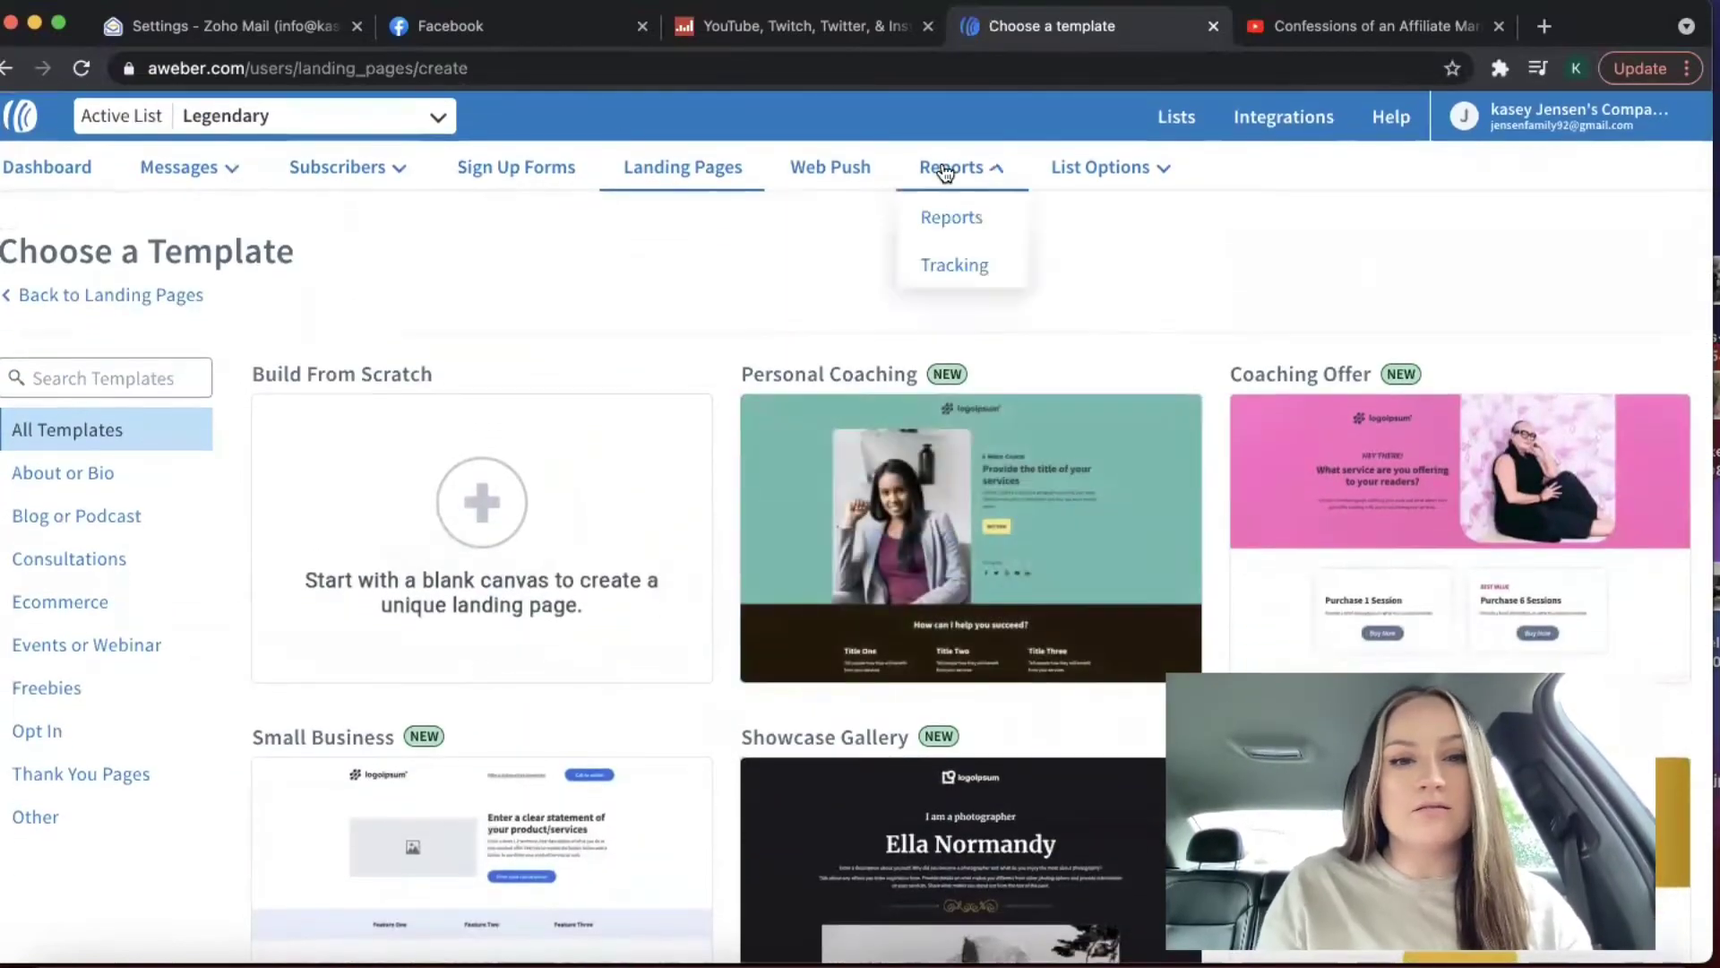
- Preview the existing "redo" landing page and review its product recommendations, top 3 must reads and disclaimer
left_click(690, 170)
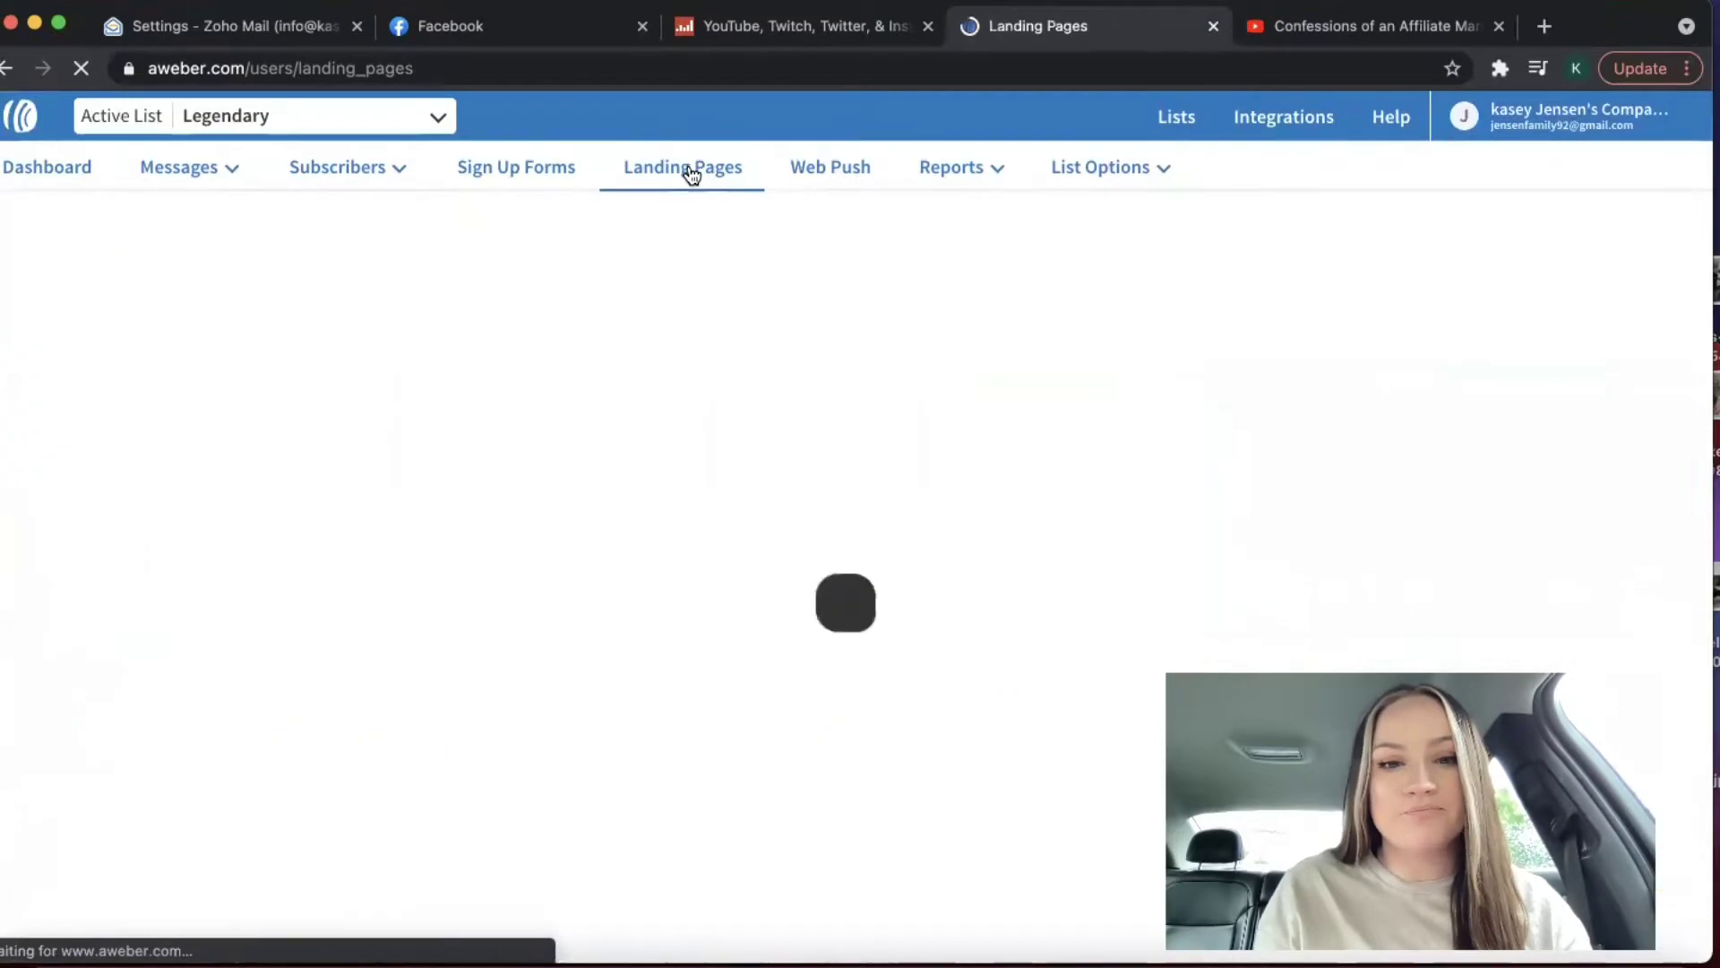
scroll(1073, 422, "down", 2)
scroll(1073, 422, "up", 2)
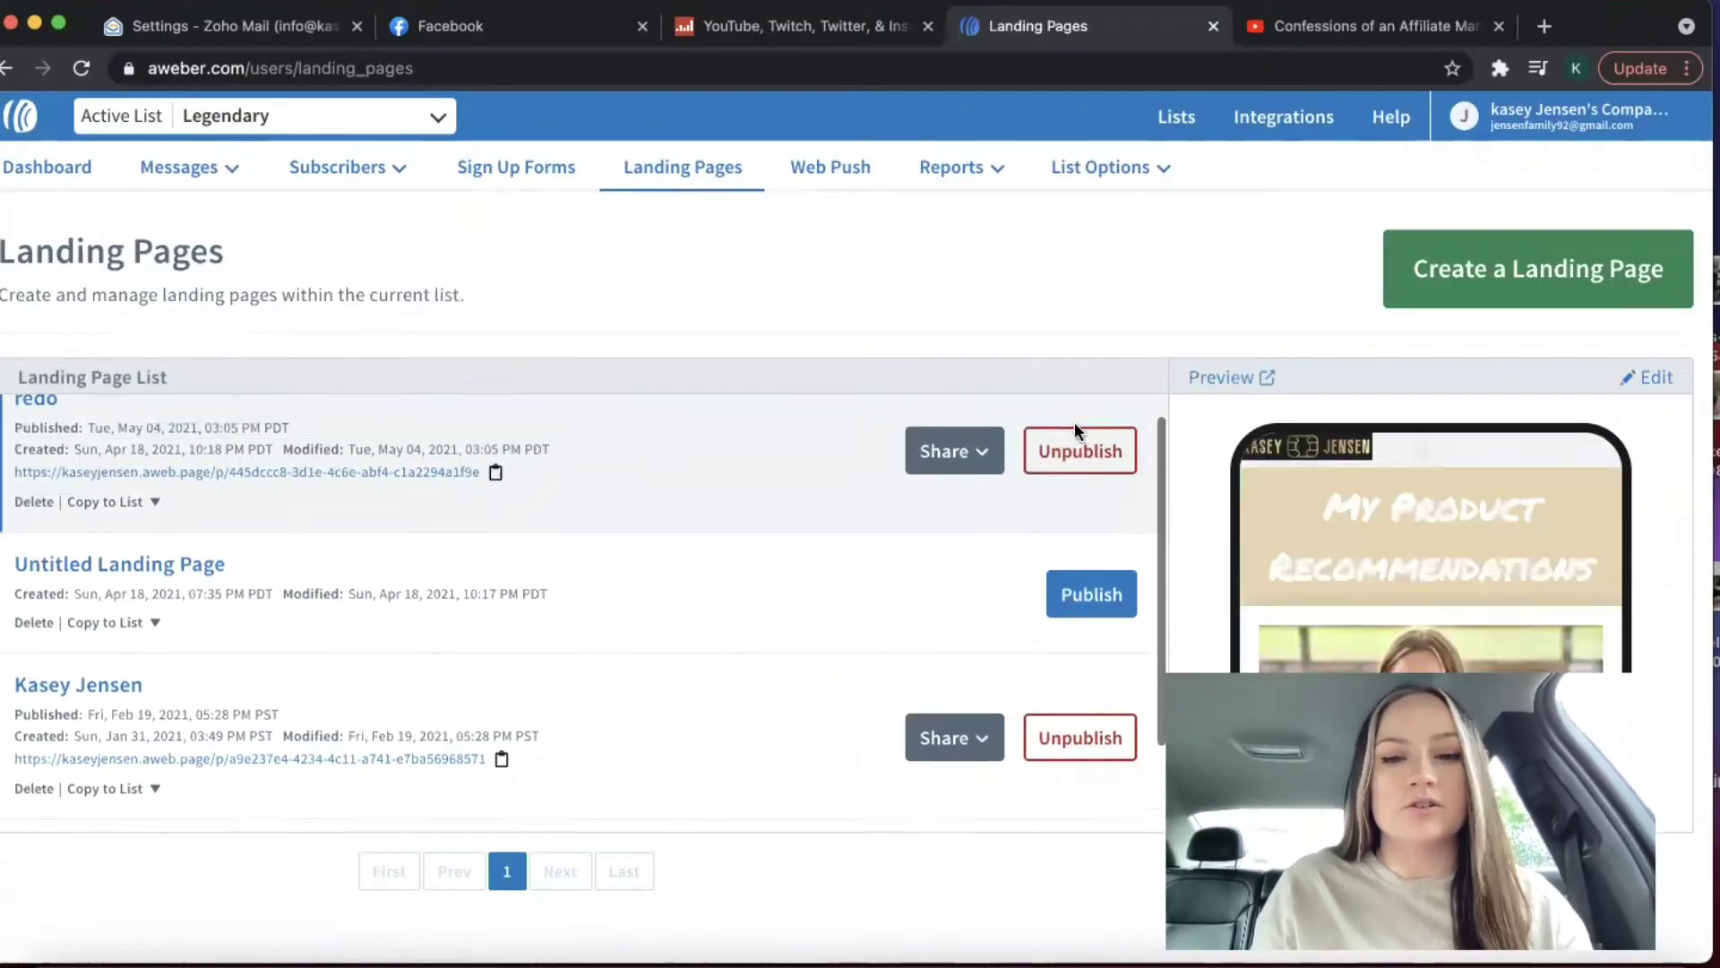
left_click(1240, 380)
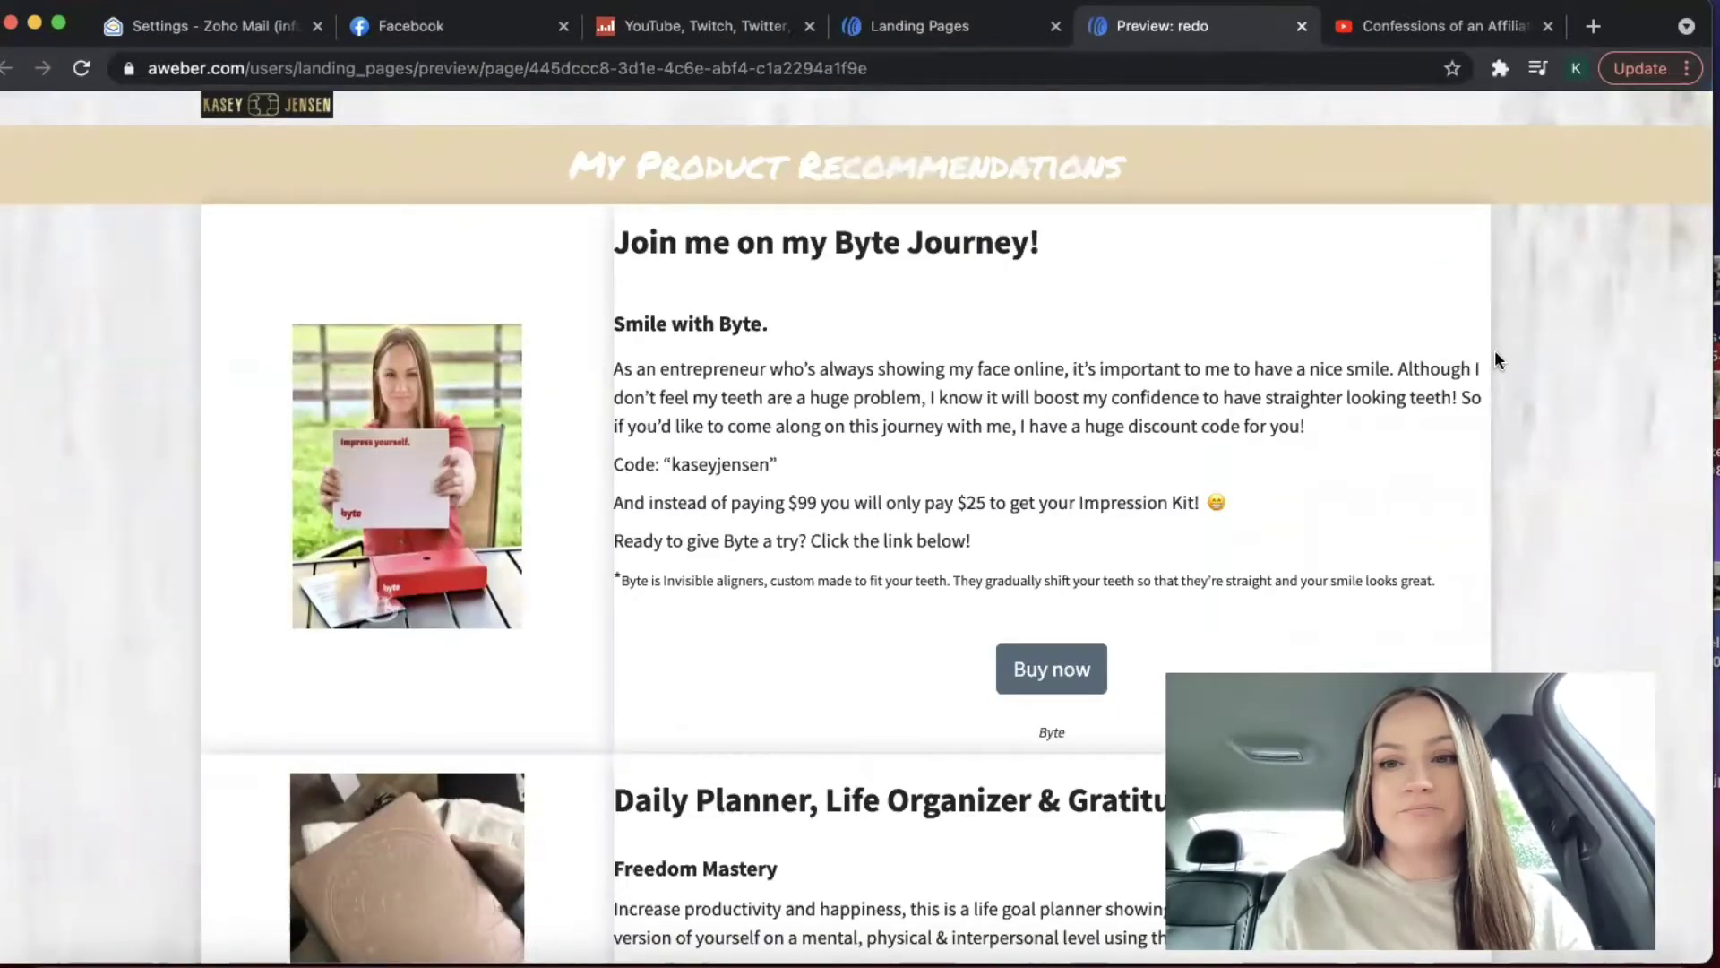
scroll(1495, 360, "down", 1)
scroll(1496, 359, "up", 1)
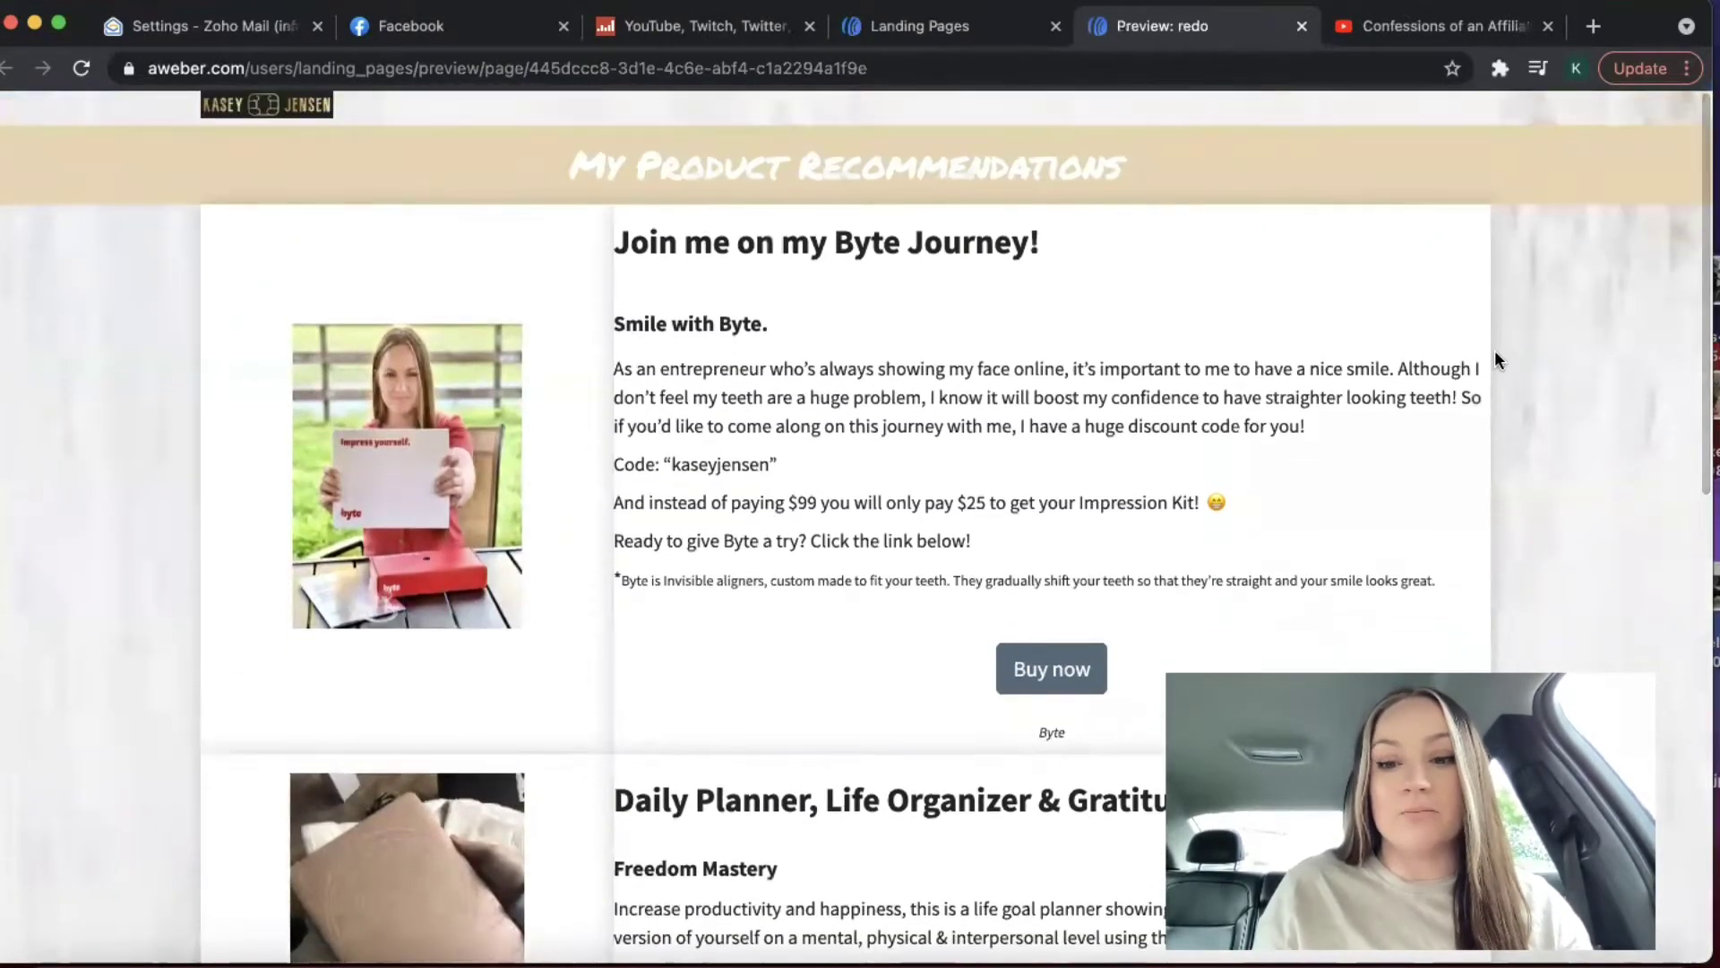
scroll(1495, 359, "down", 1)
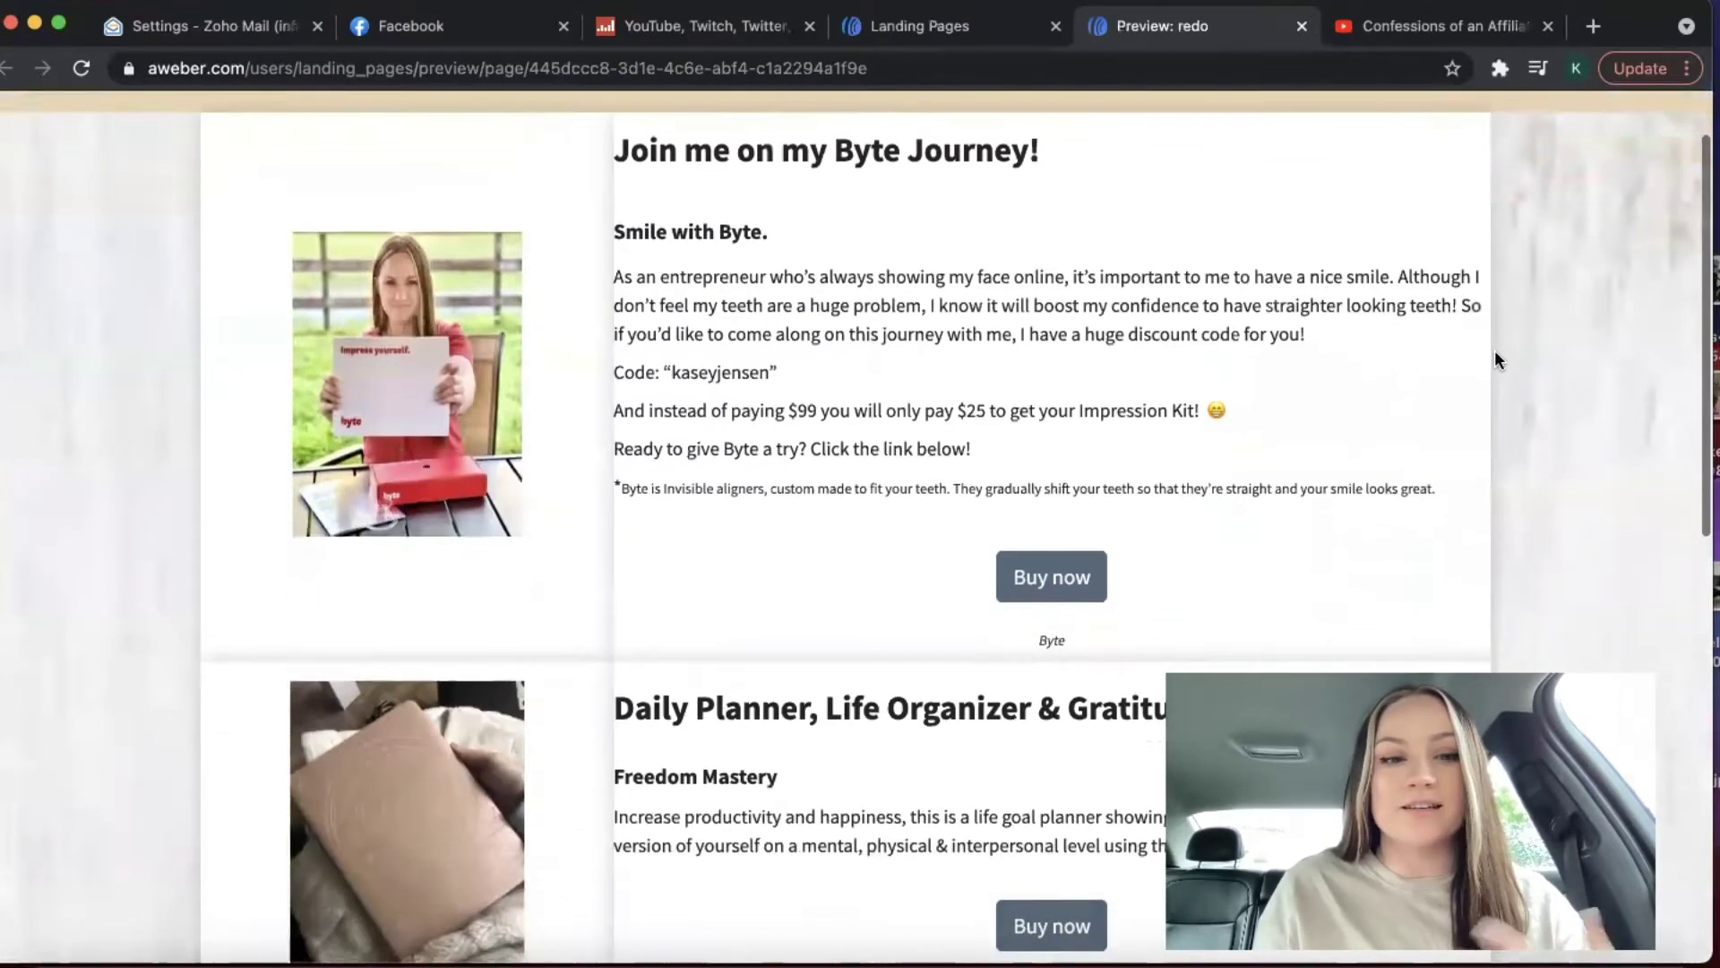
scroll(1494, 358, "down", 1)
scroll(1507, 299, "down", 3)
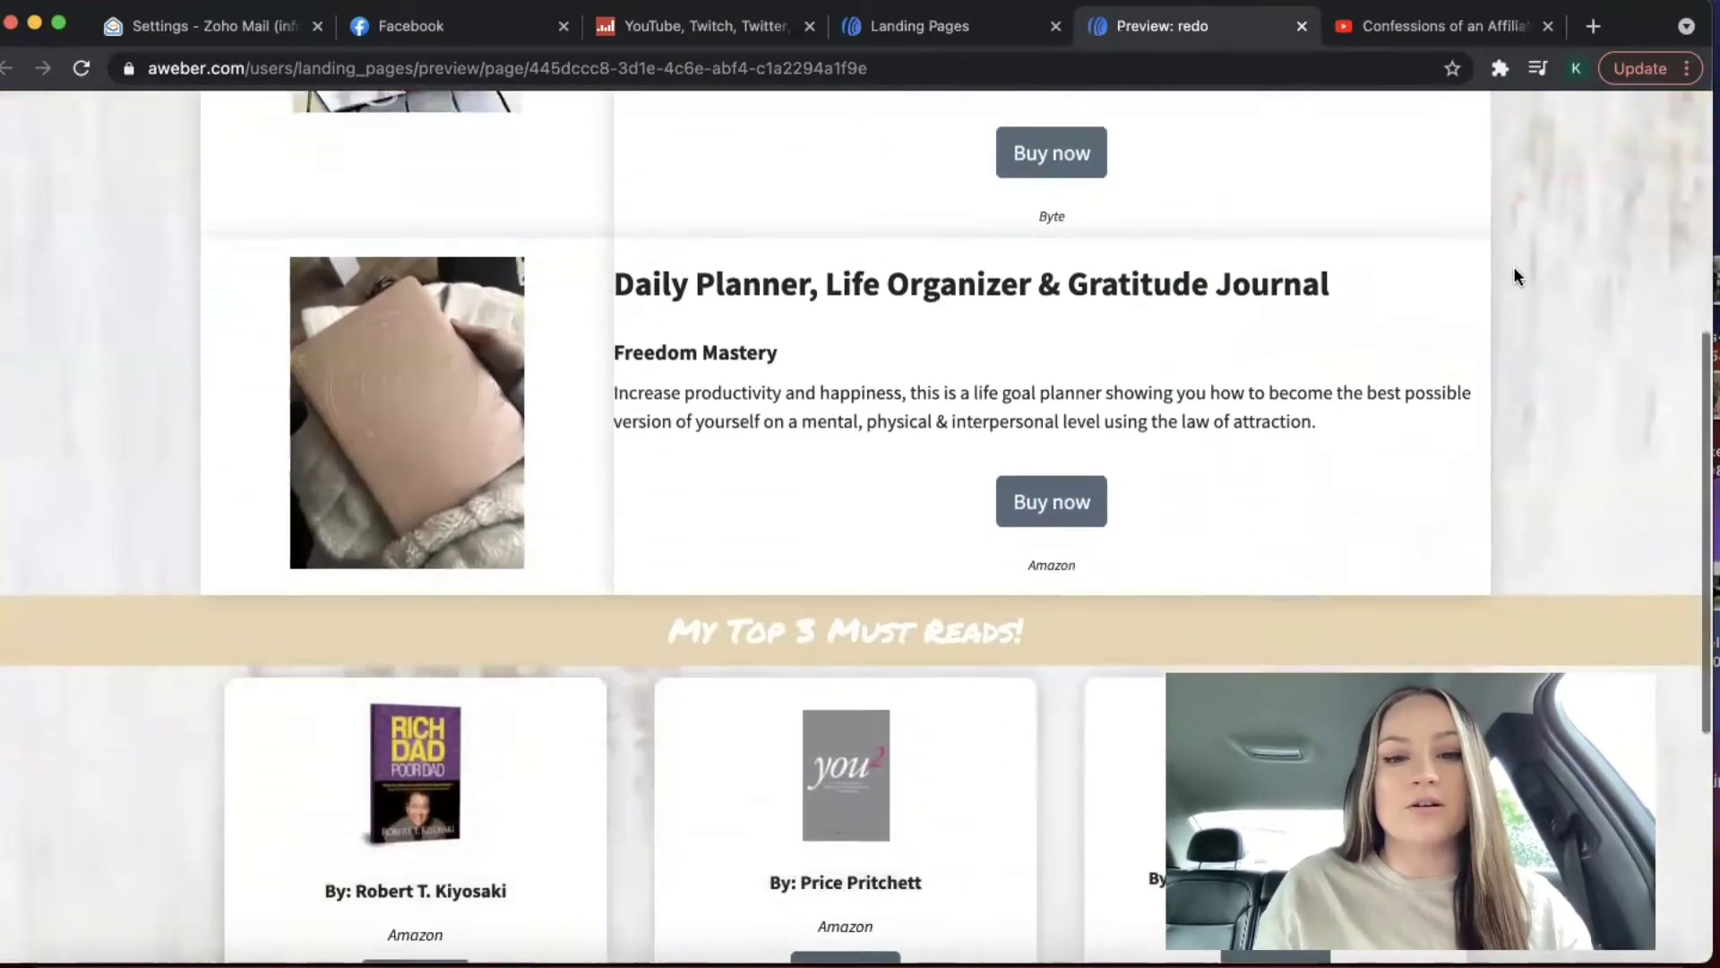
scroll(1514, 269, "down", 2)
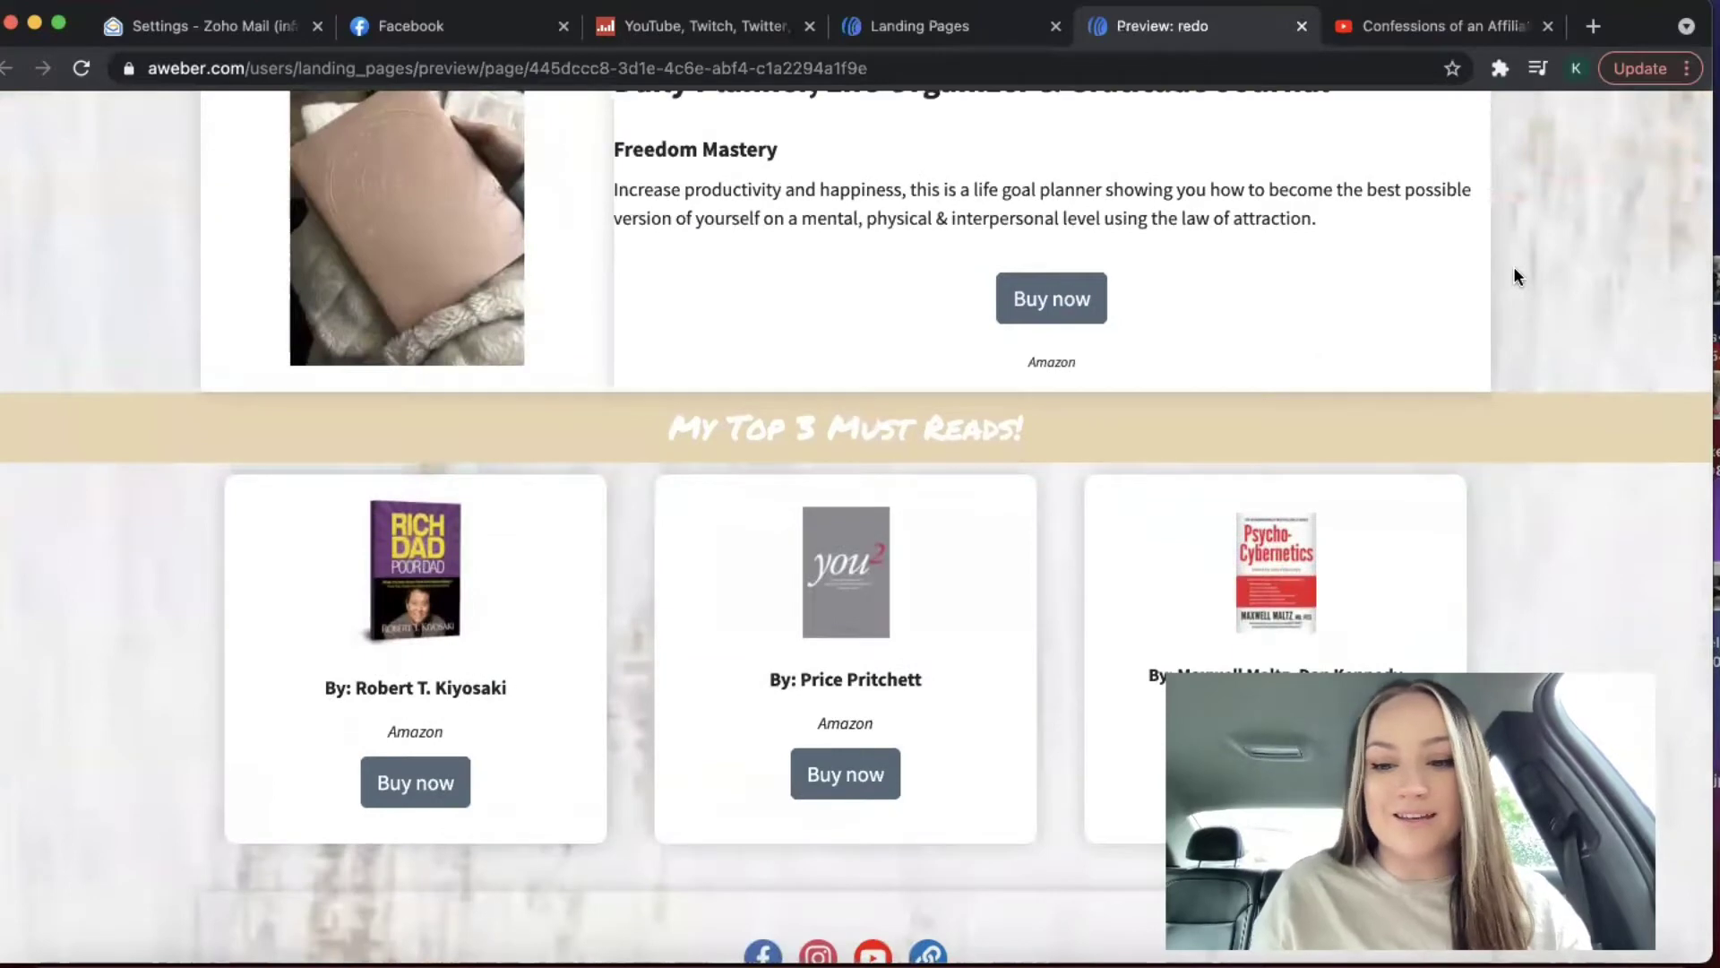
scroll(1538, 227, "down", 3)
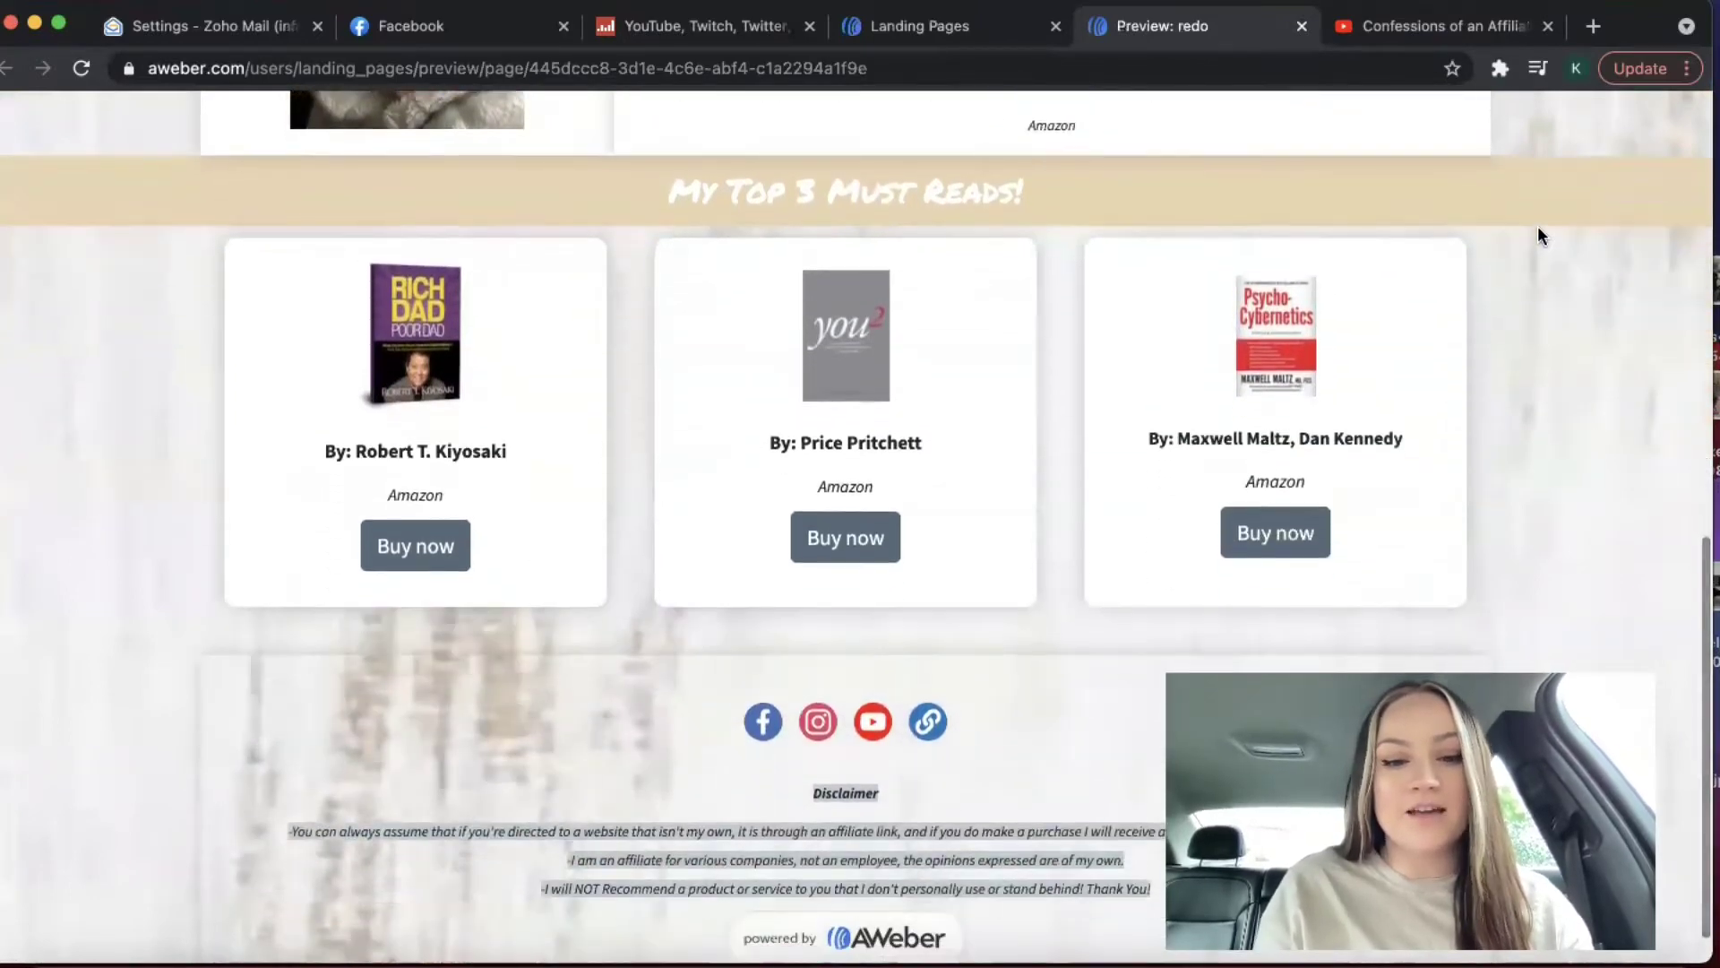
scroll(1536, 231, "down", 1)
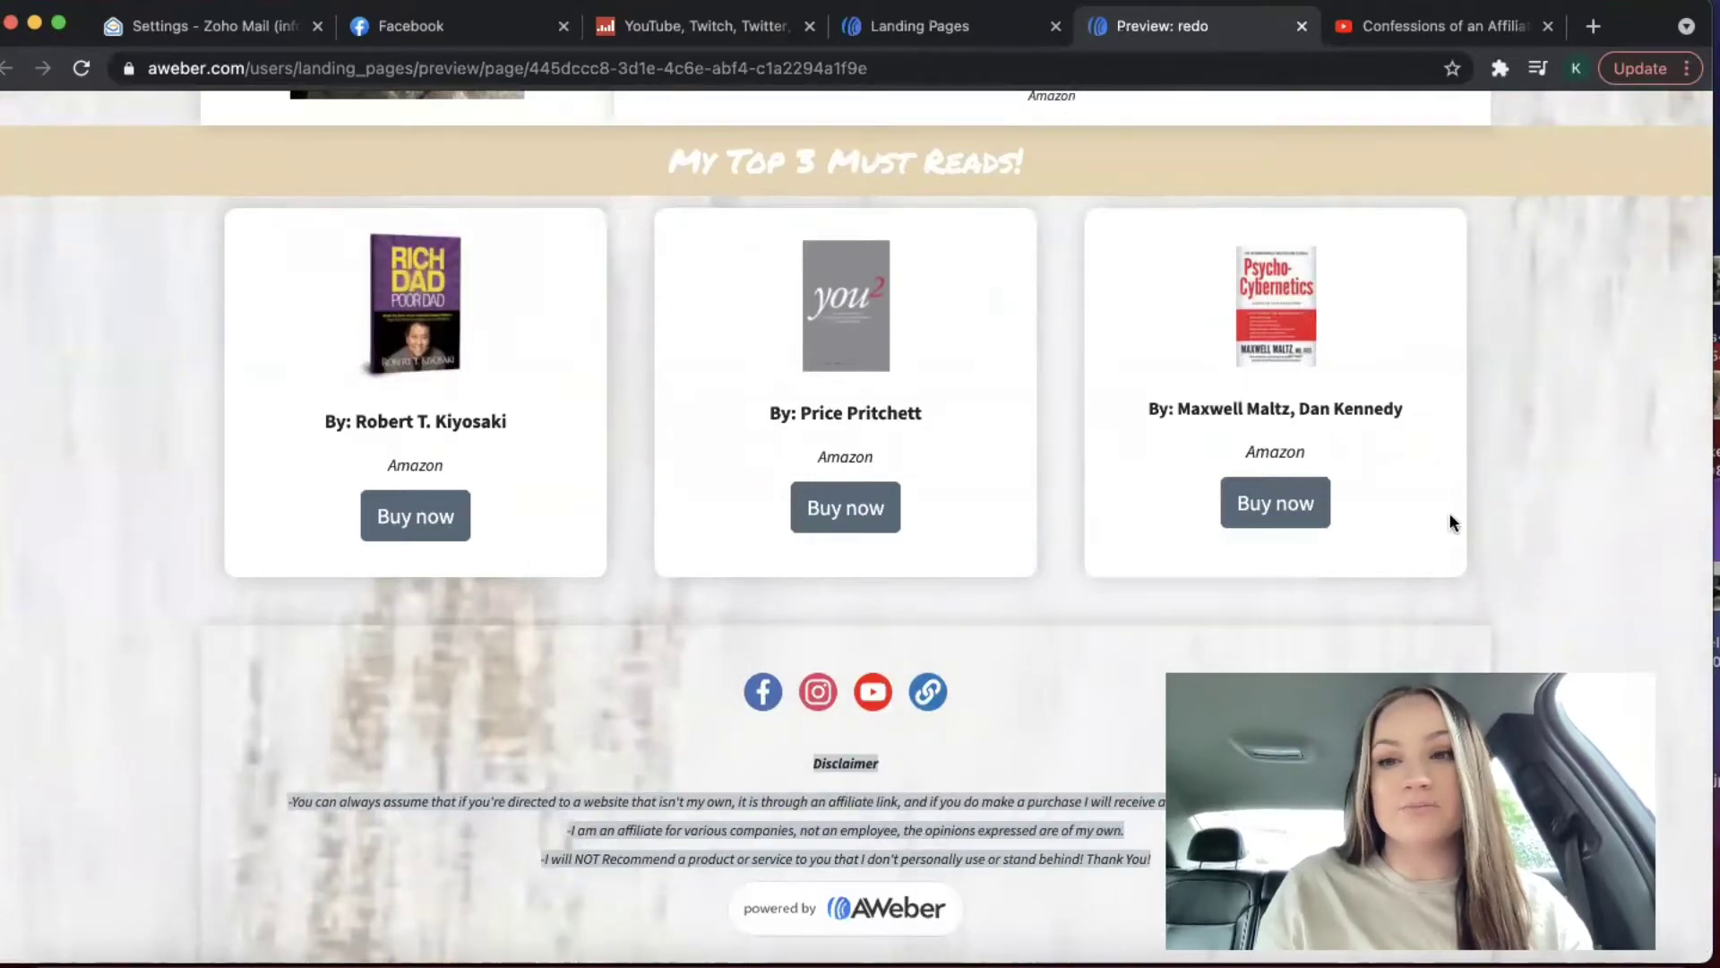
scroll(1529, 423, "up", 12)
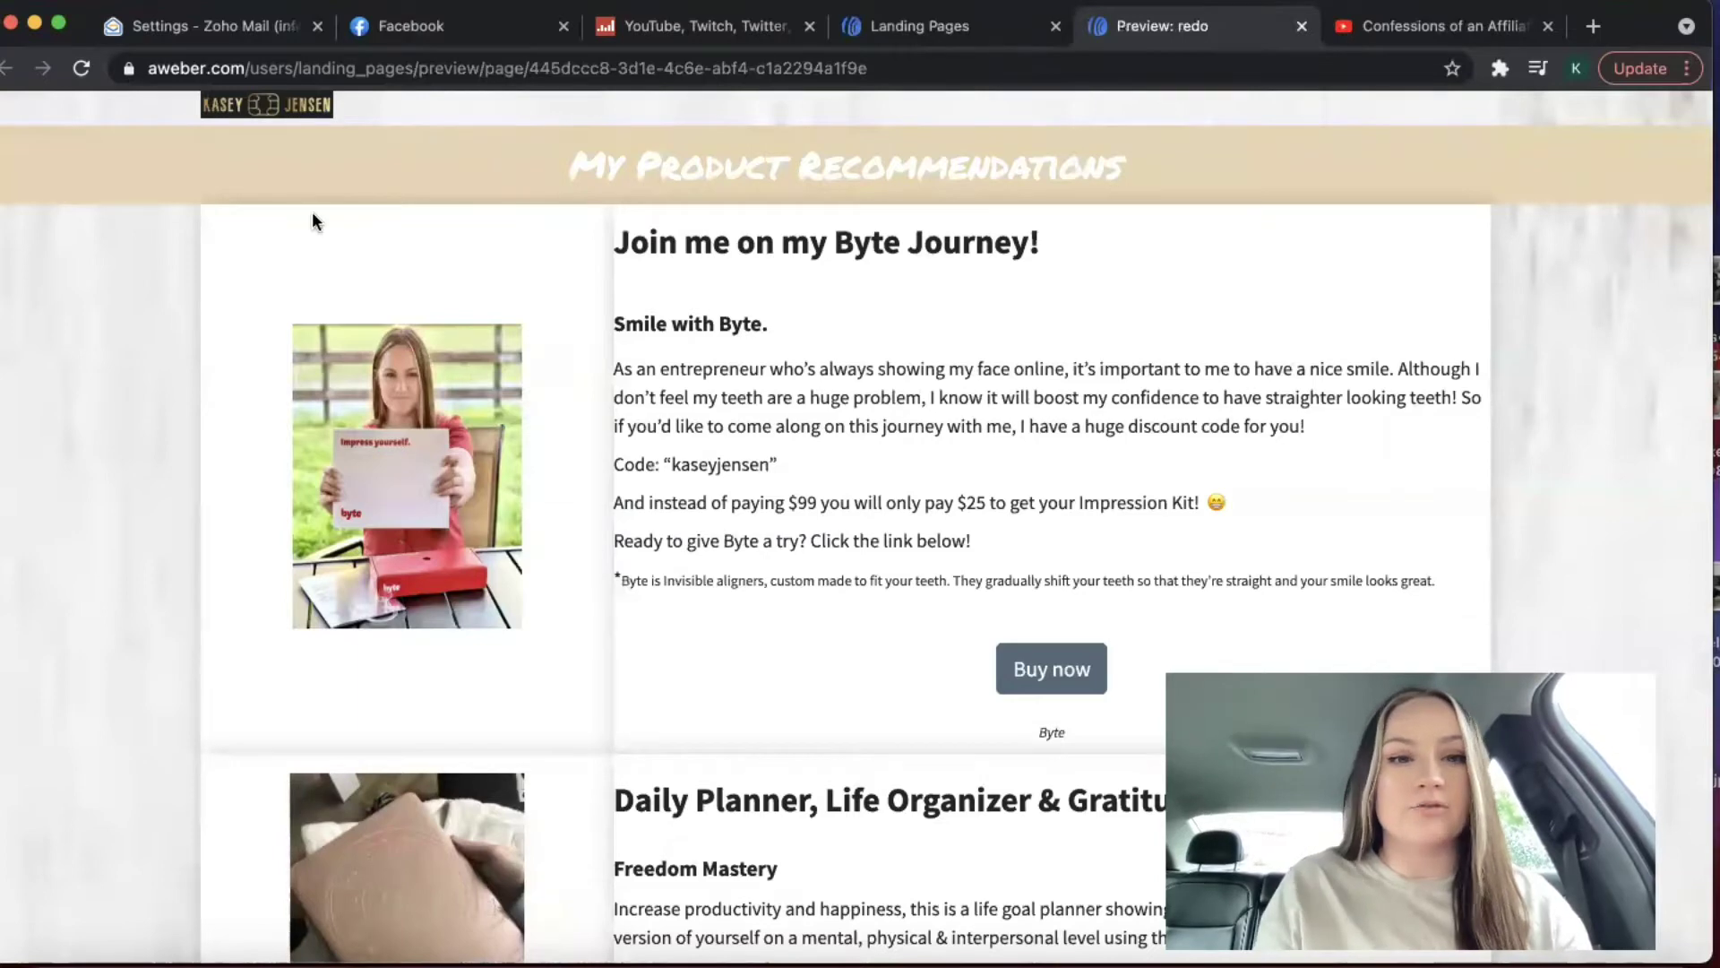
- Open My Top Product Recommendations from the personal website's start-here page and look through the live landing page
left_click(985, 23)
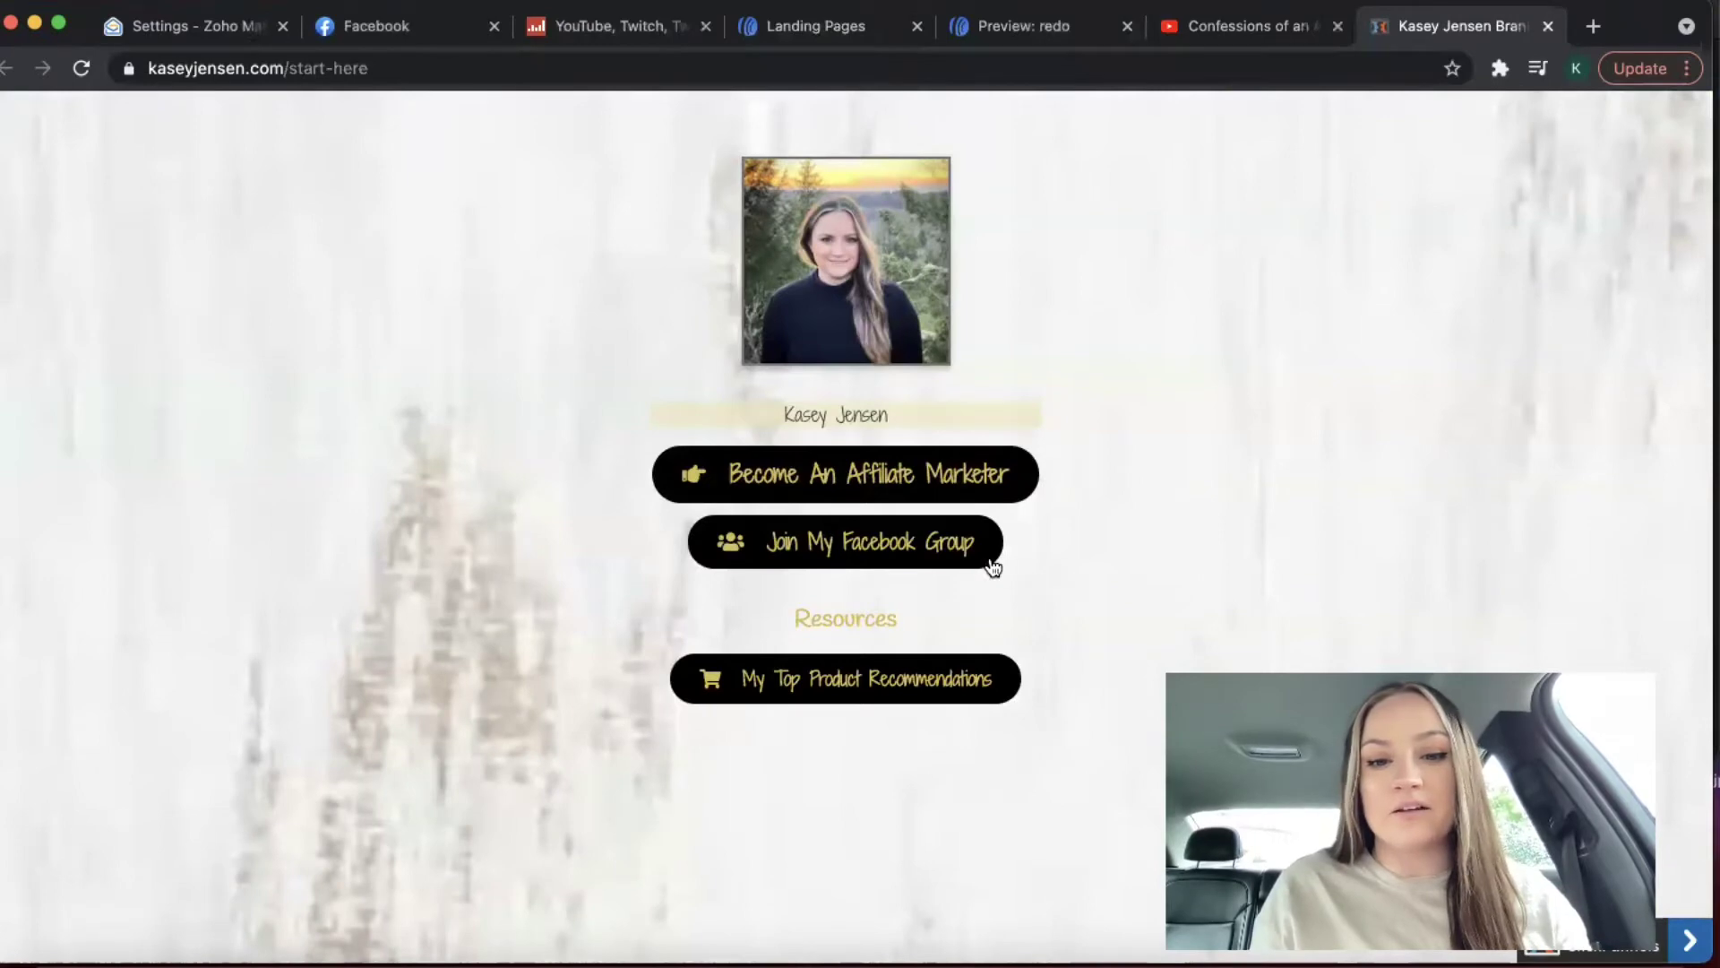
left_click(875, 688)
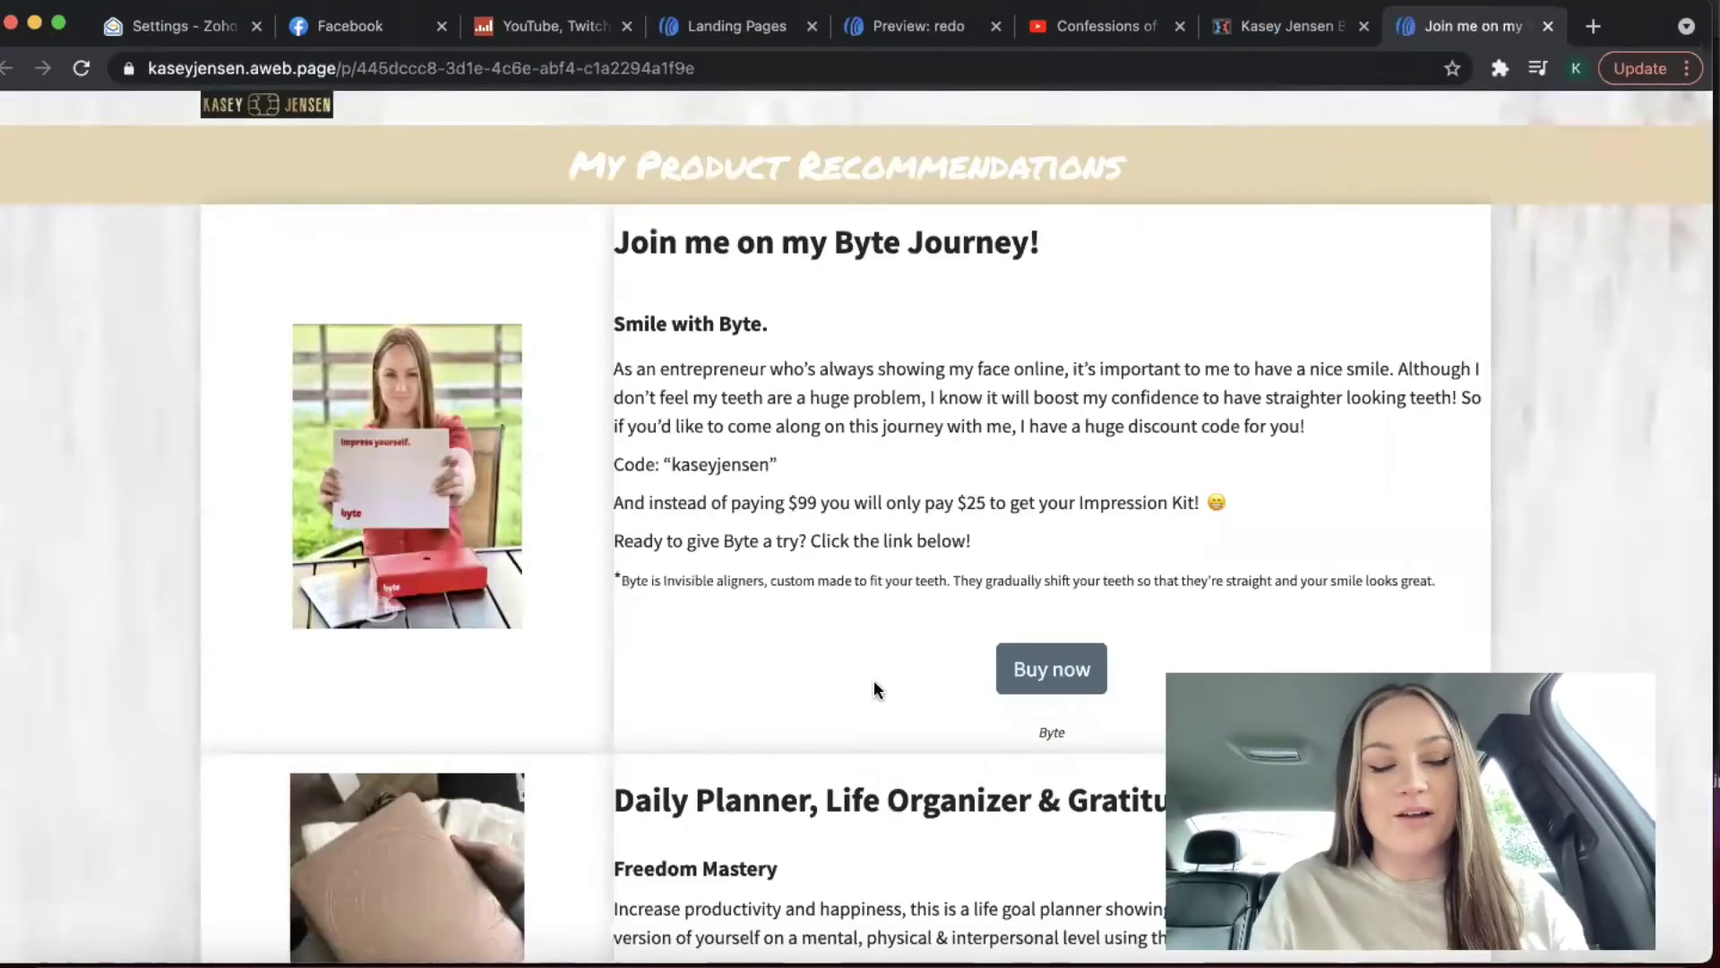
scroll(874, 685, "down", 10)
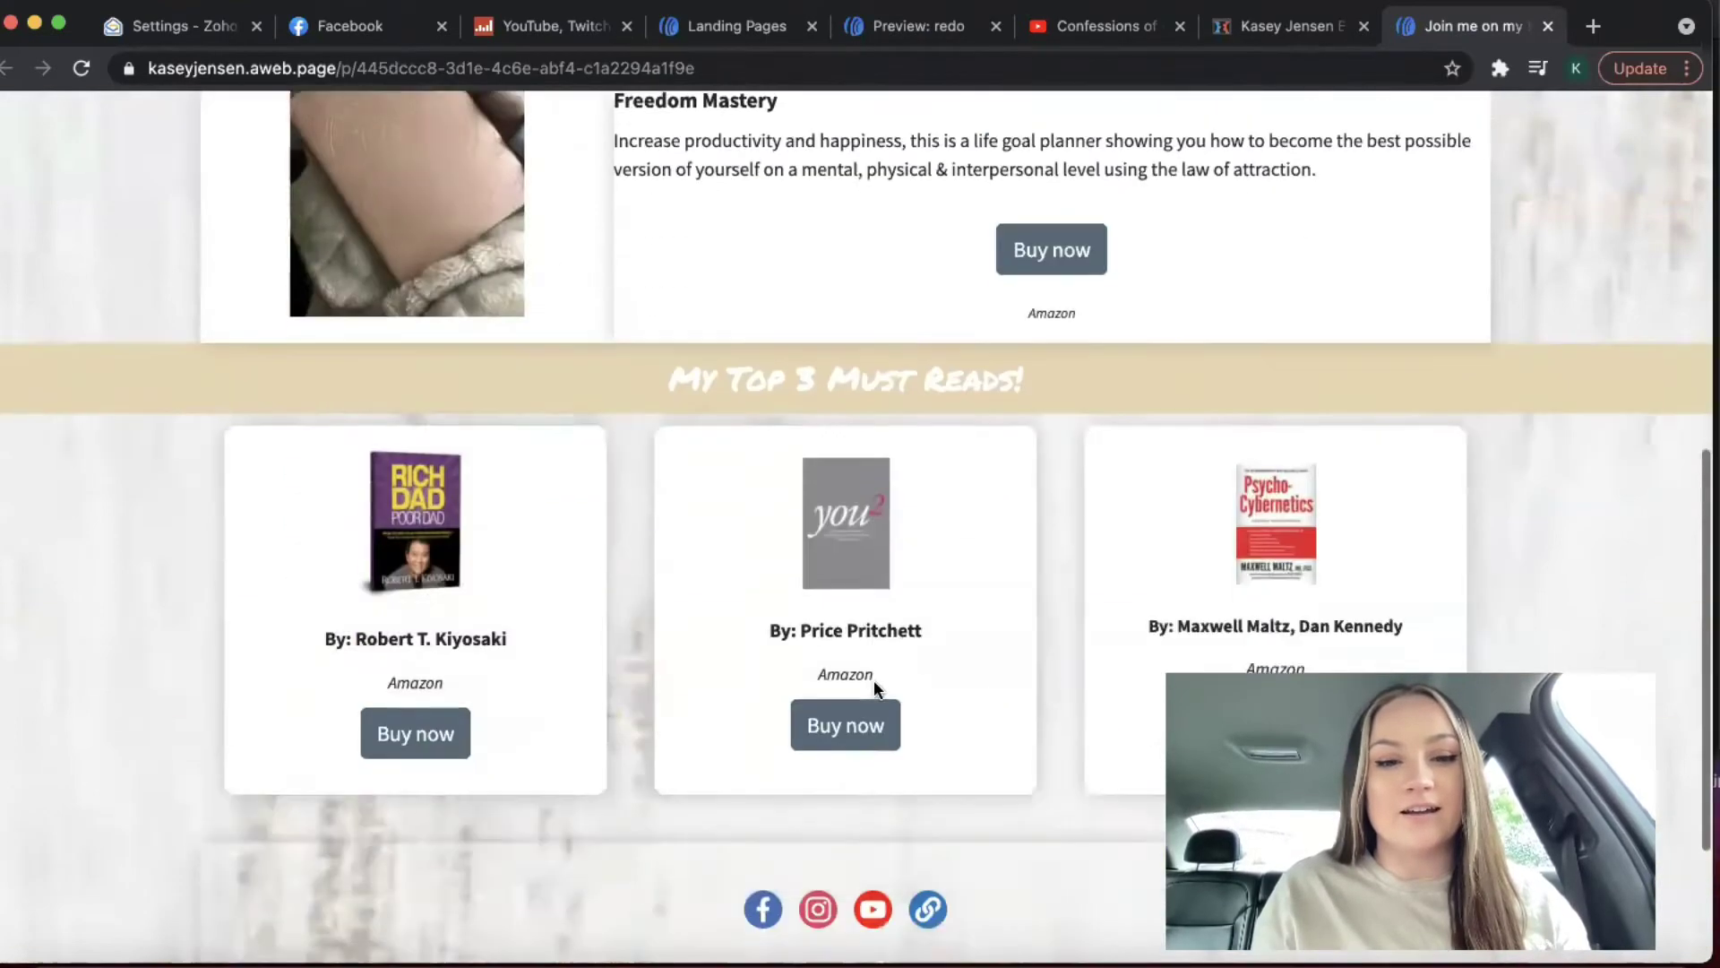
scroll(862, 782, "up", 2)
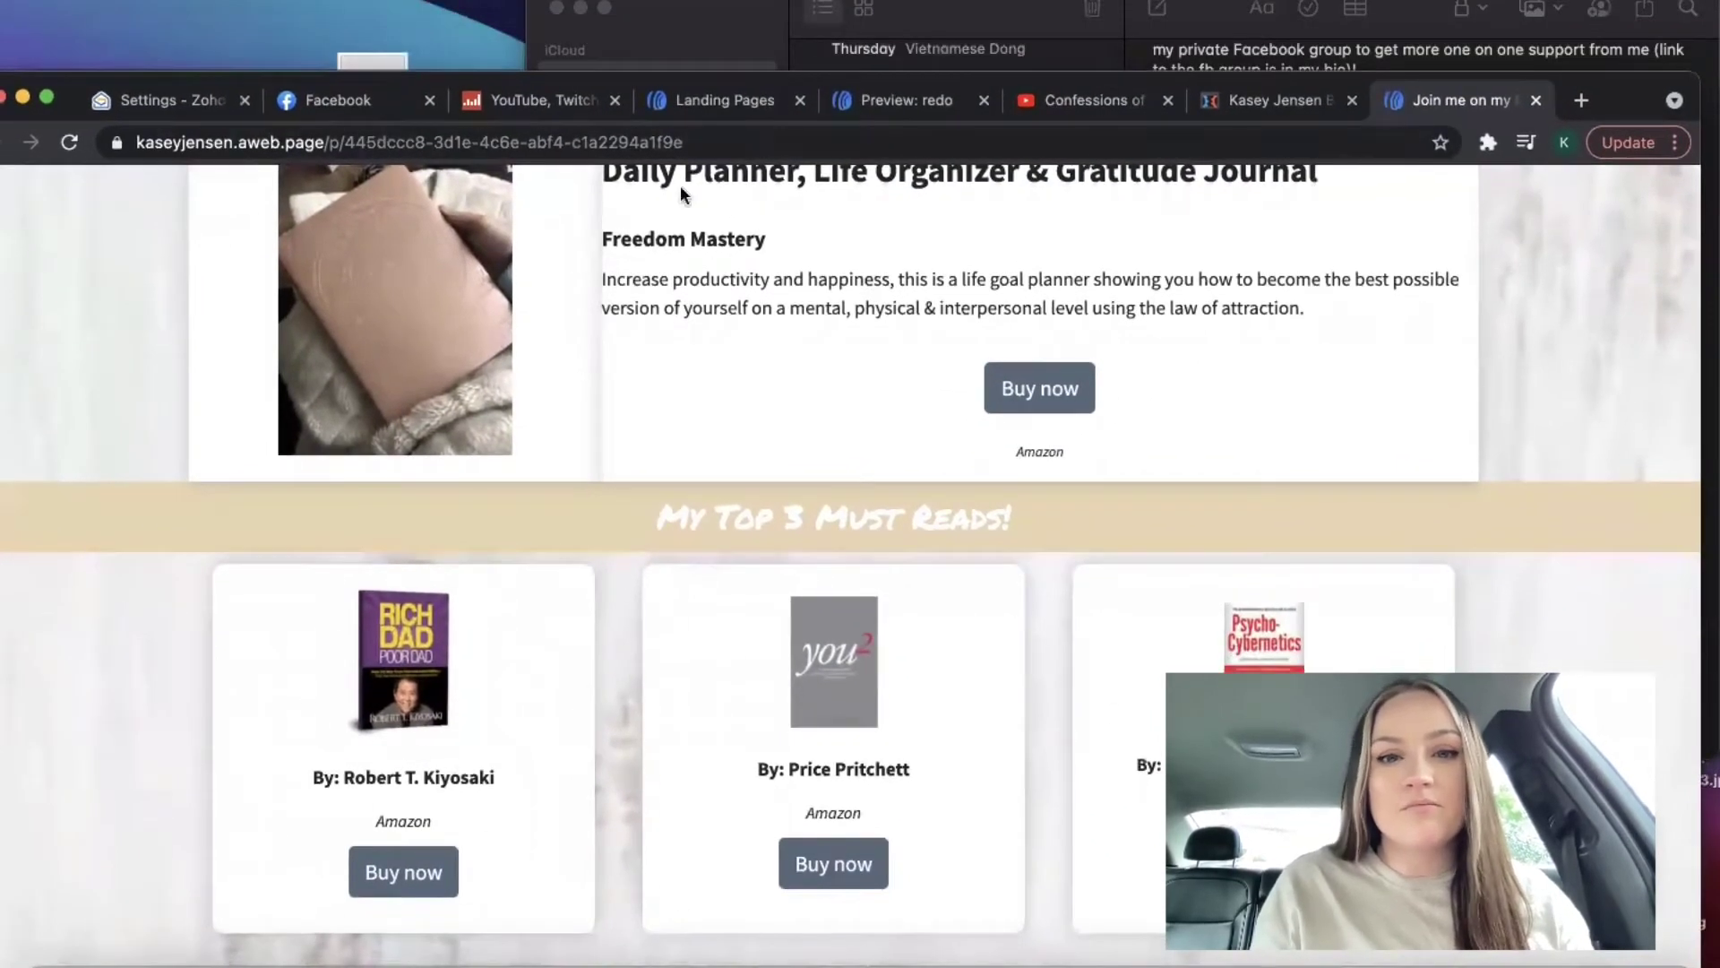
- Return to the landing page list and copy the share URL of the "redo" page
left_click(893, 102)
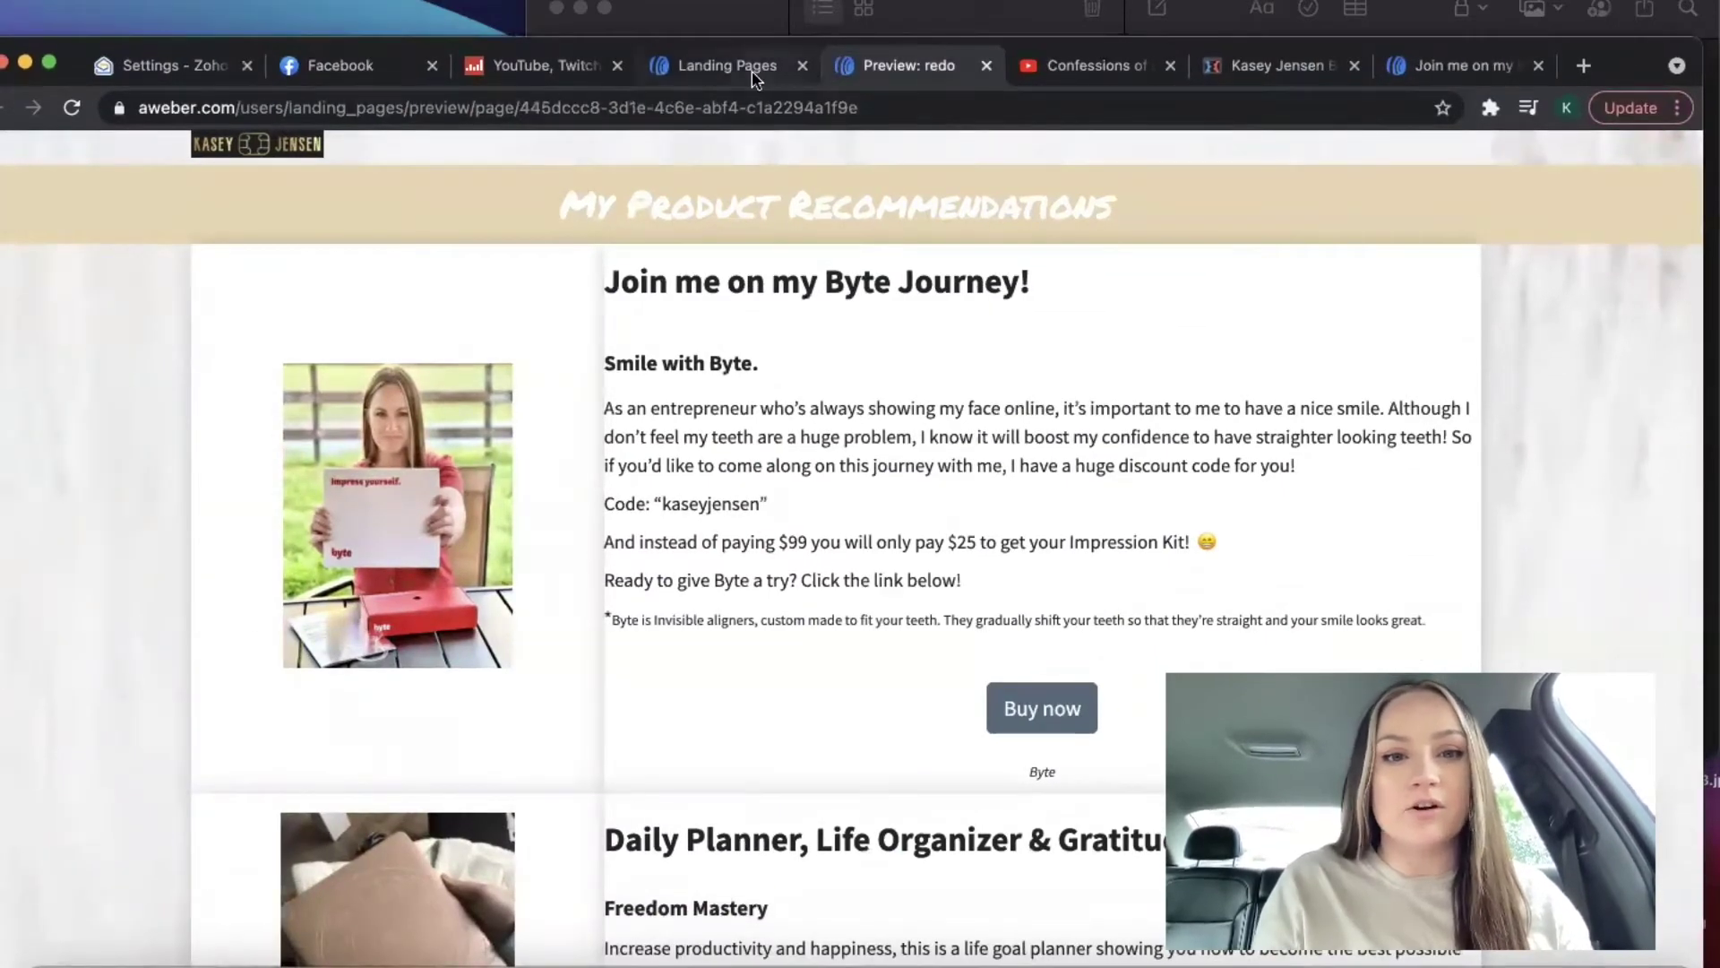
left_click(756, 78)
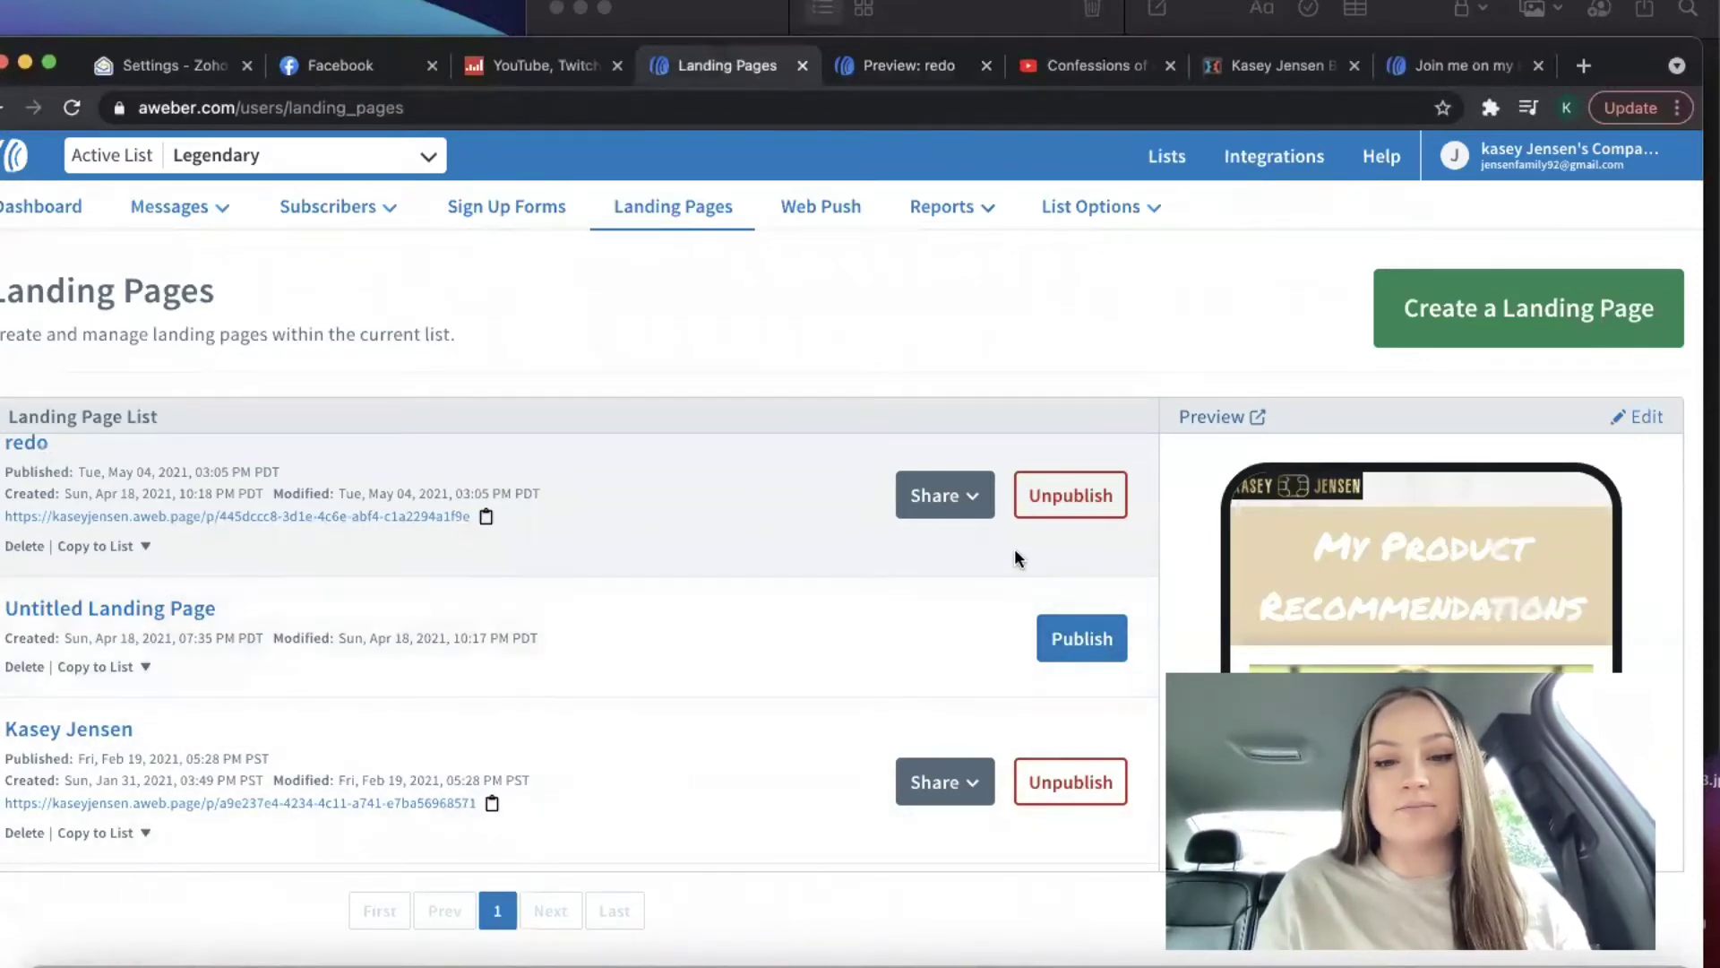
left_click(1086, 511)
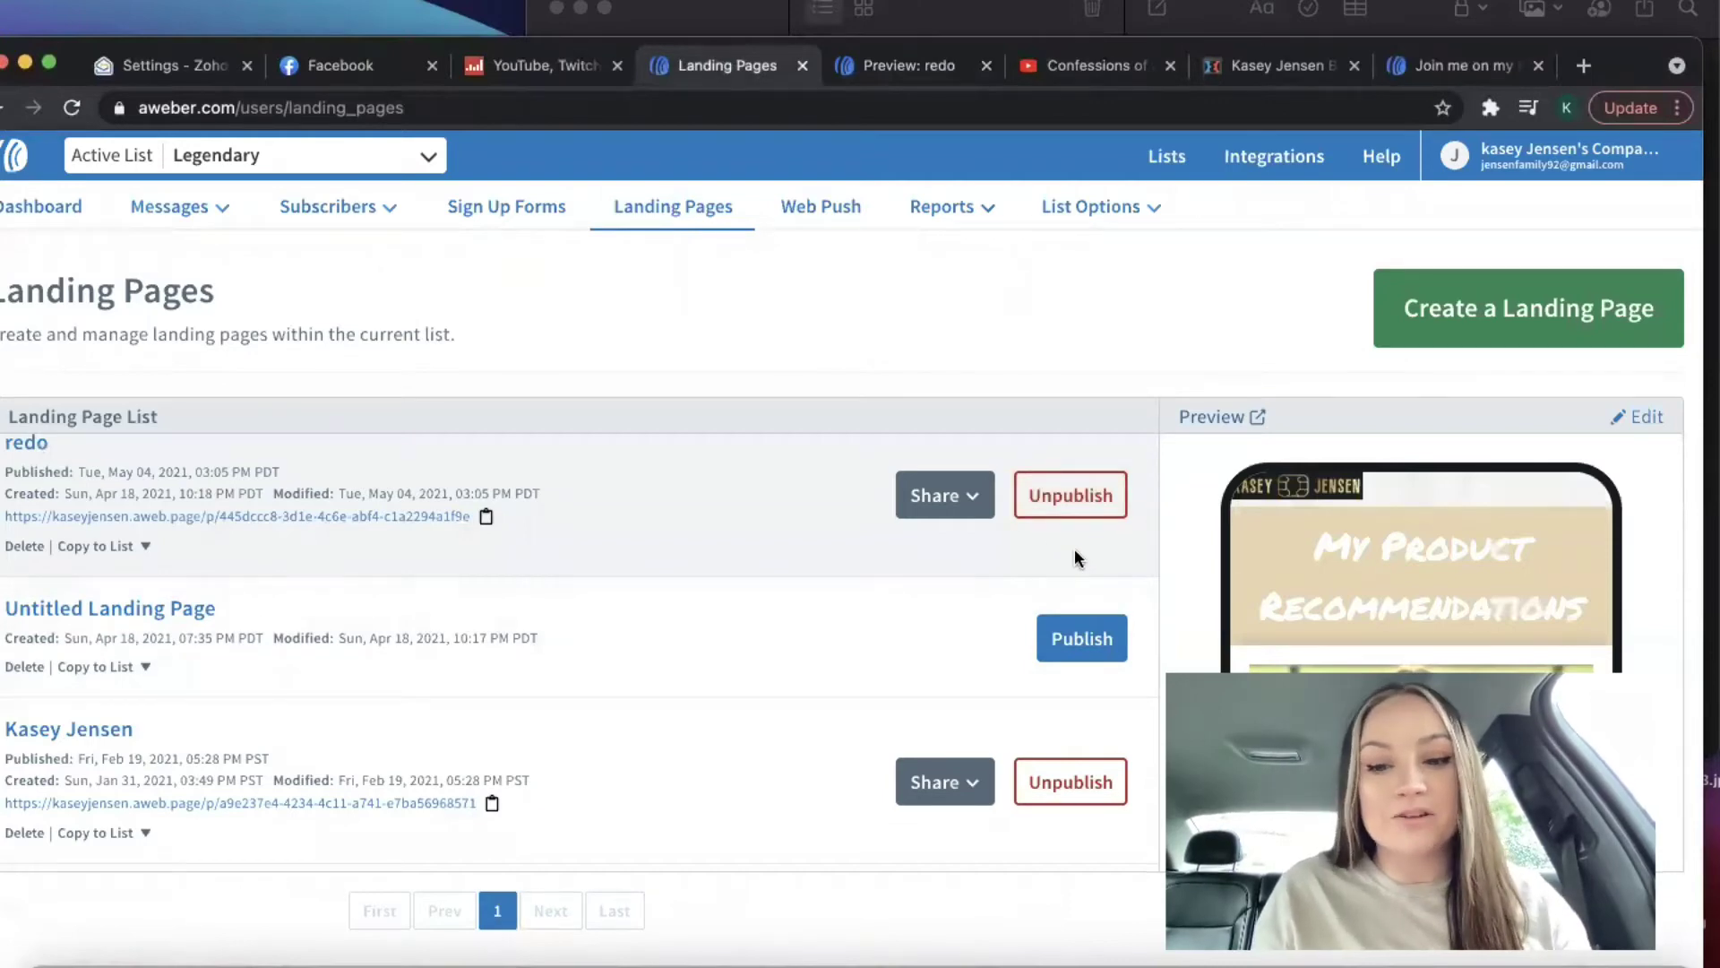
left_click(949, 507)
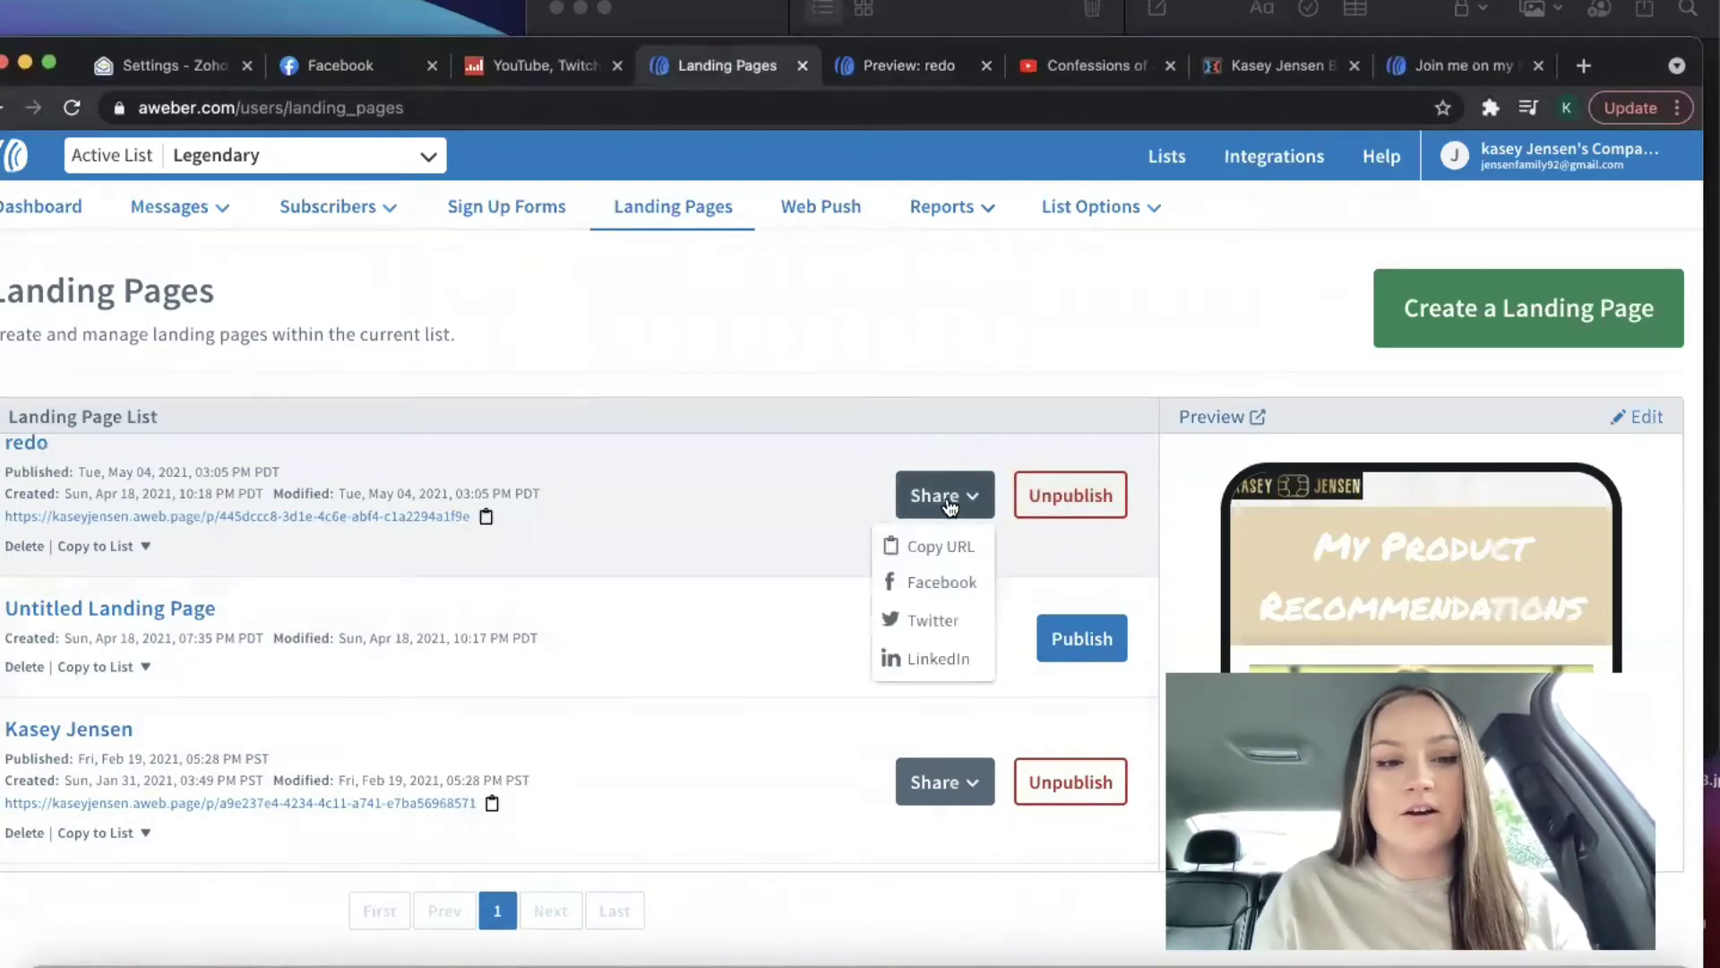
left_click(948, 547)
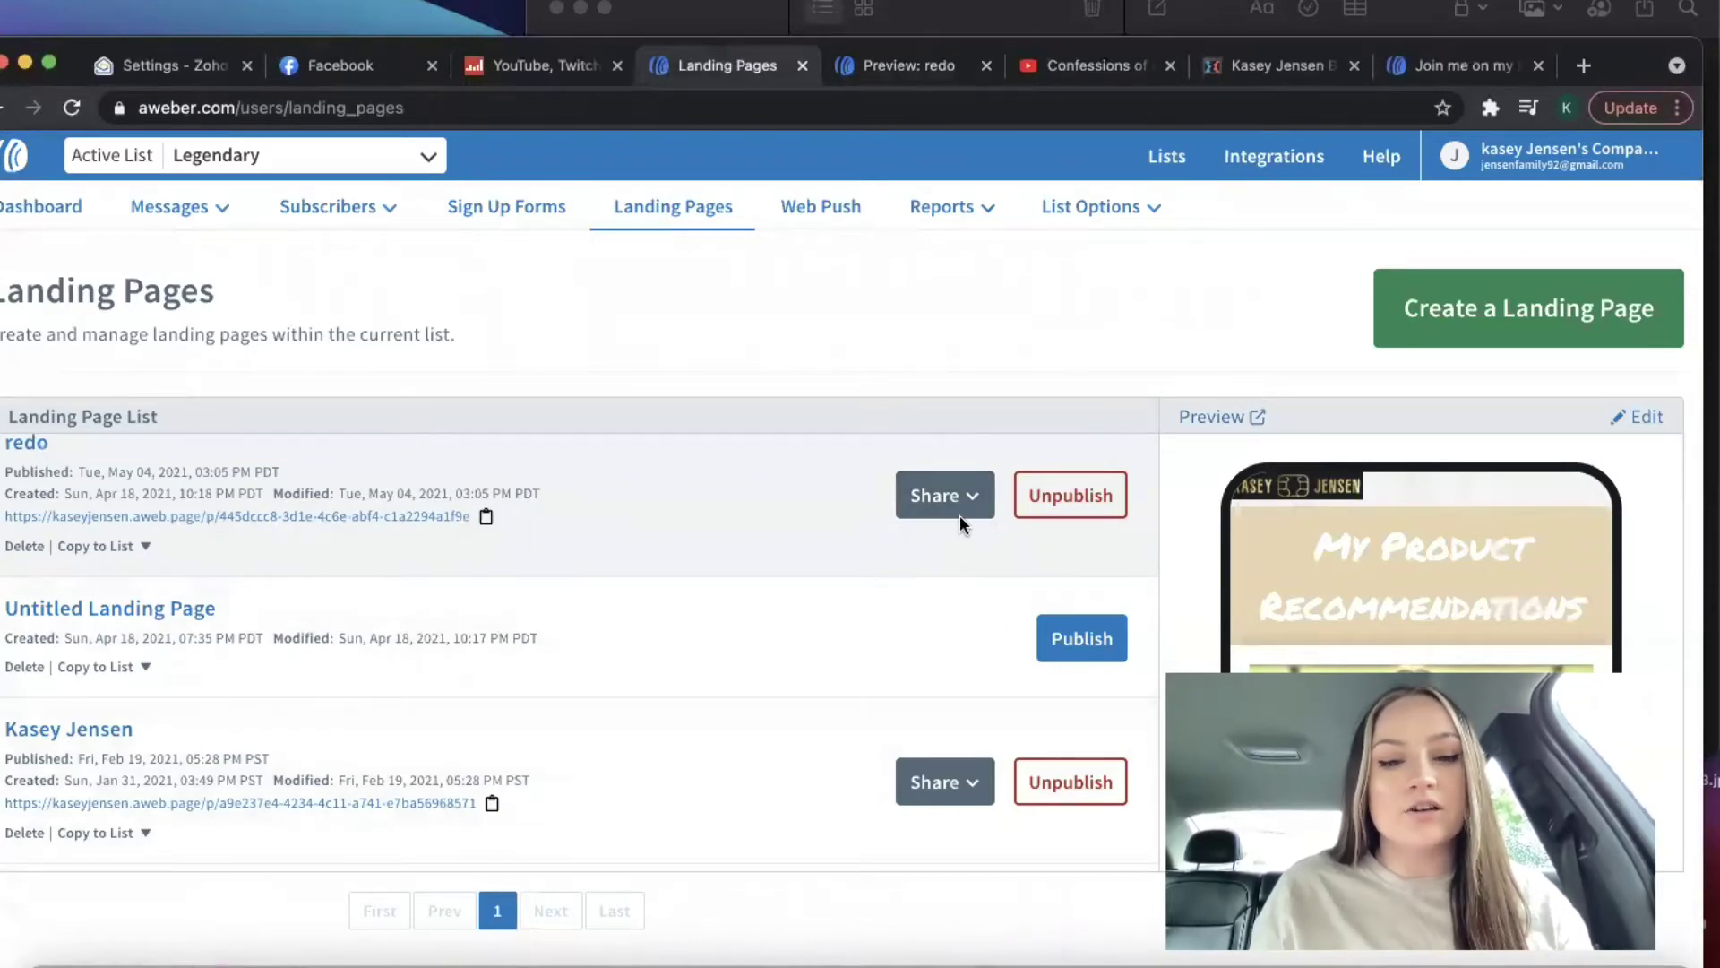
left_click(962, 516)
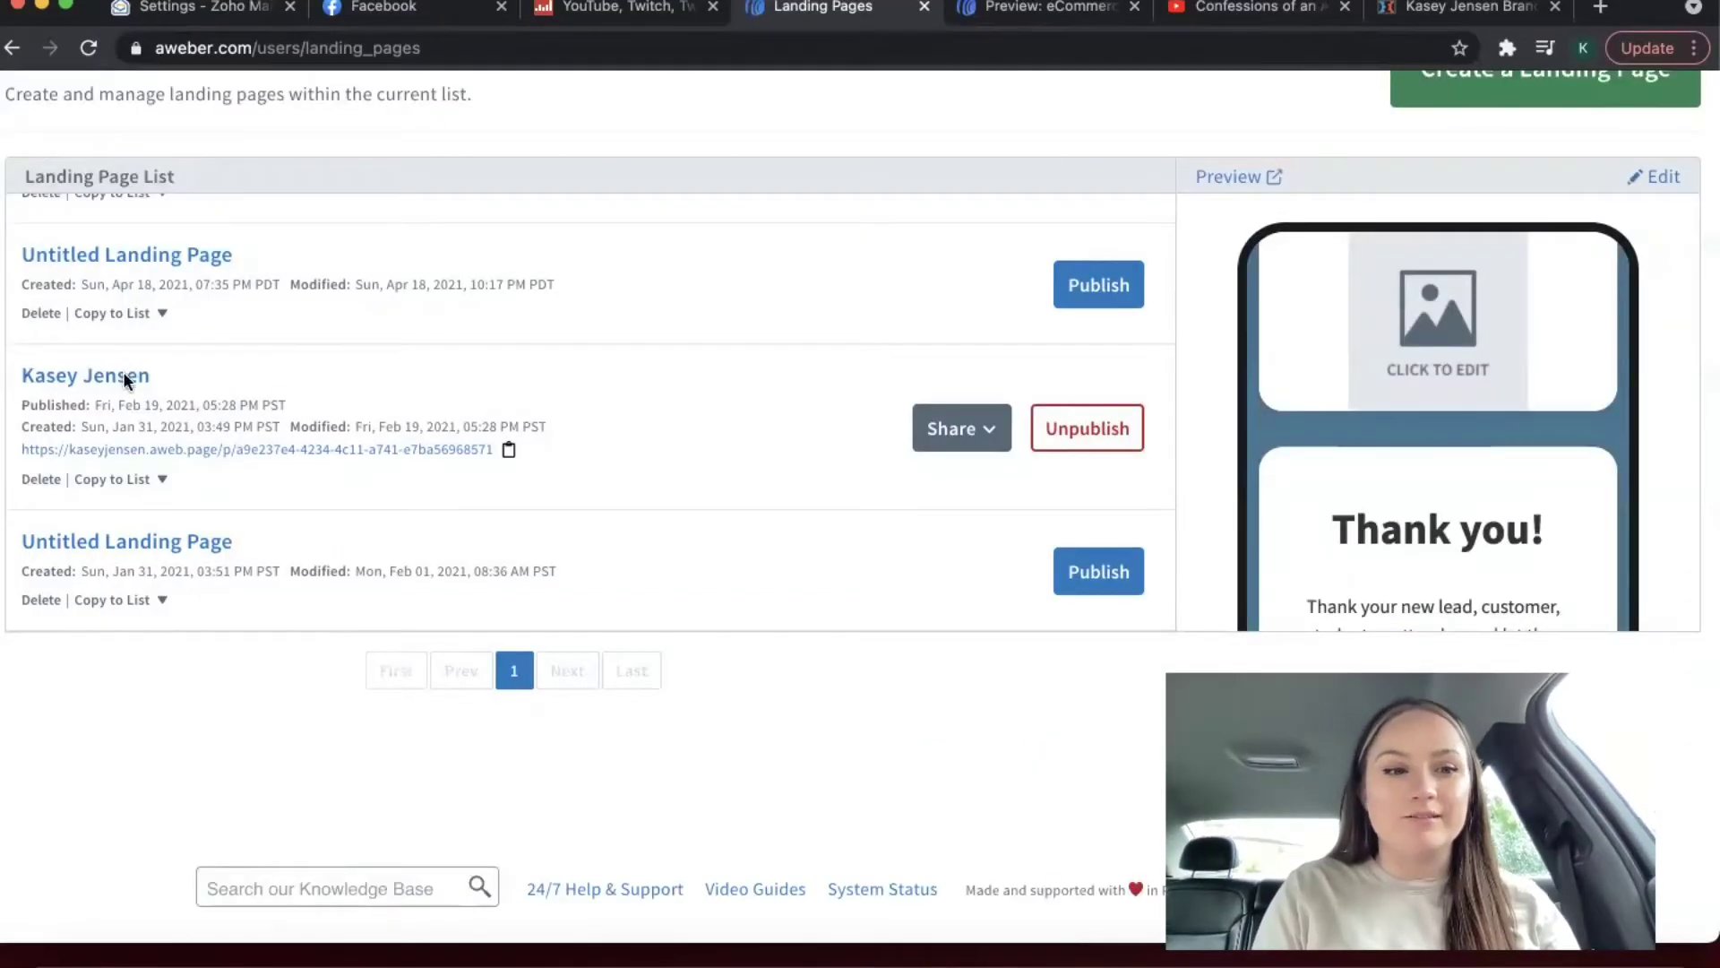
- Open the published landing page built on the Link List template, preview it and examine its link buttons and newsletter form
left_click(124, 375)
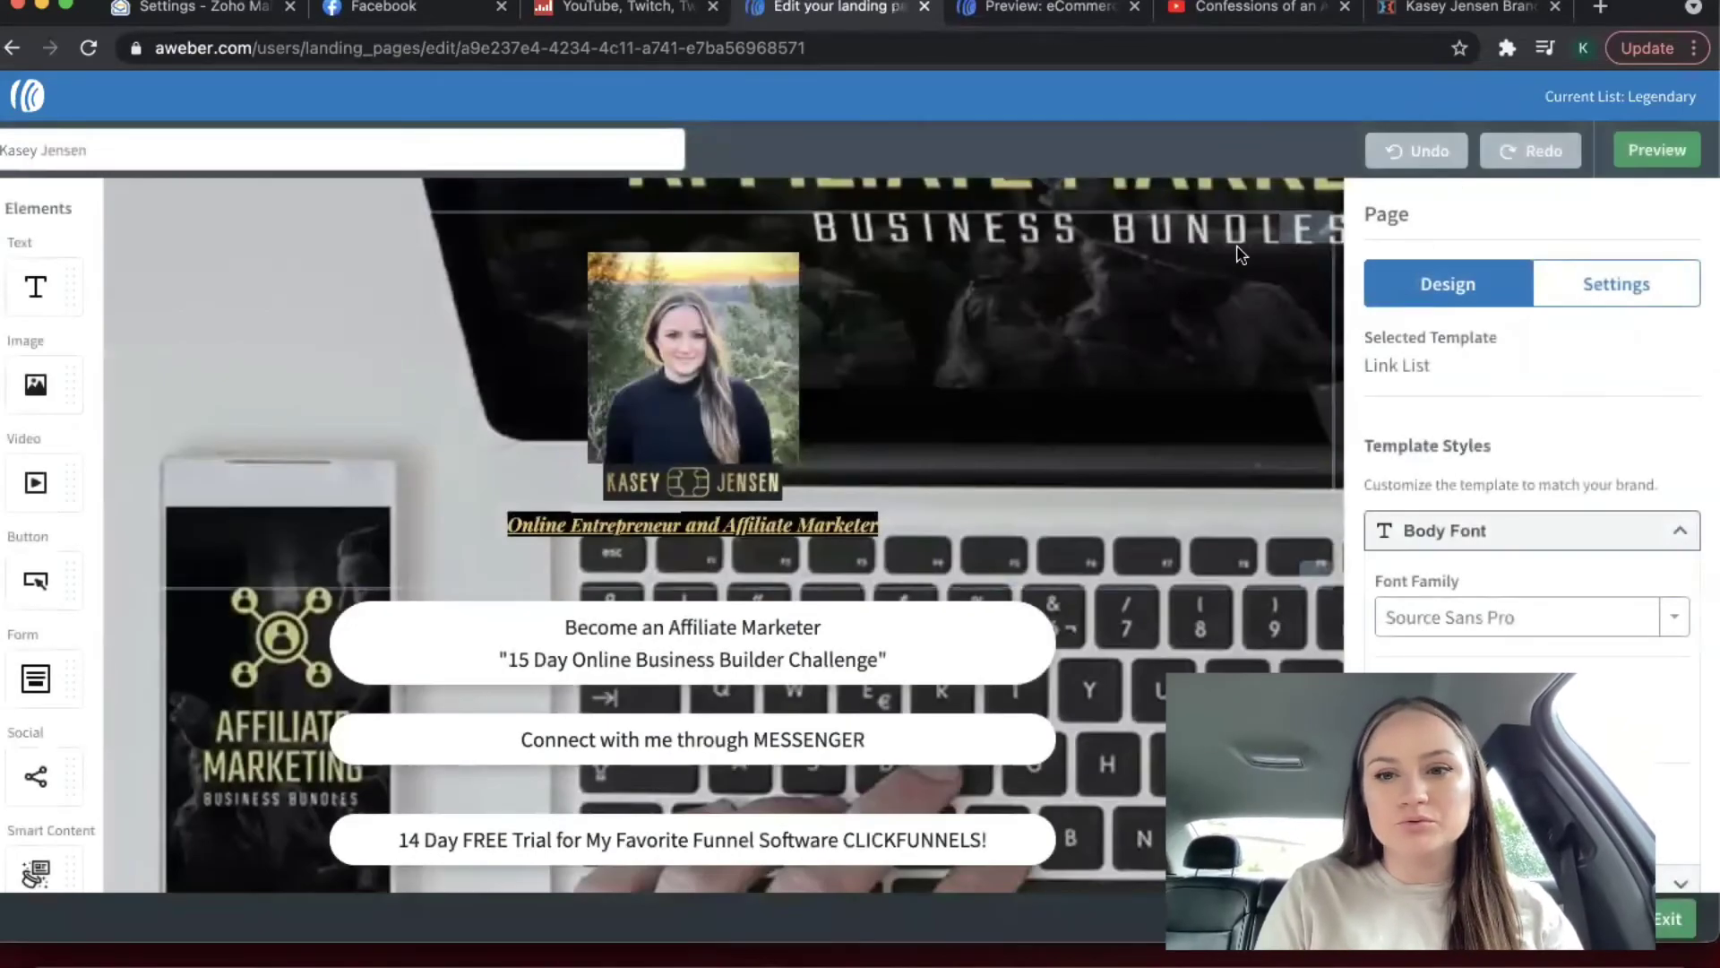
left_click(1657, 150)
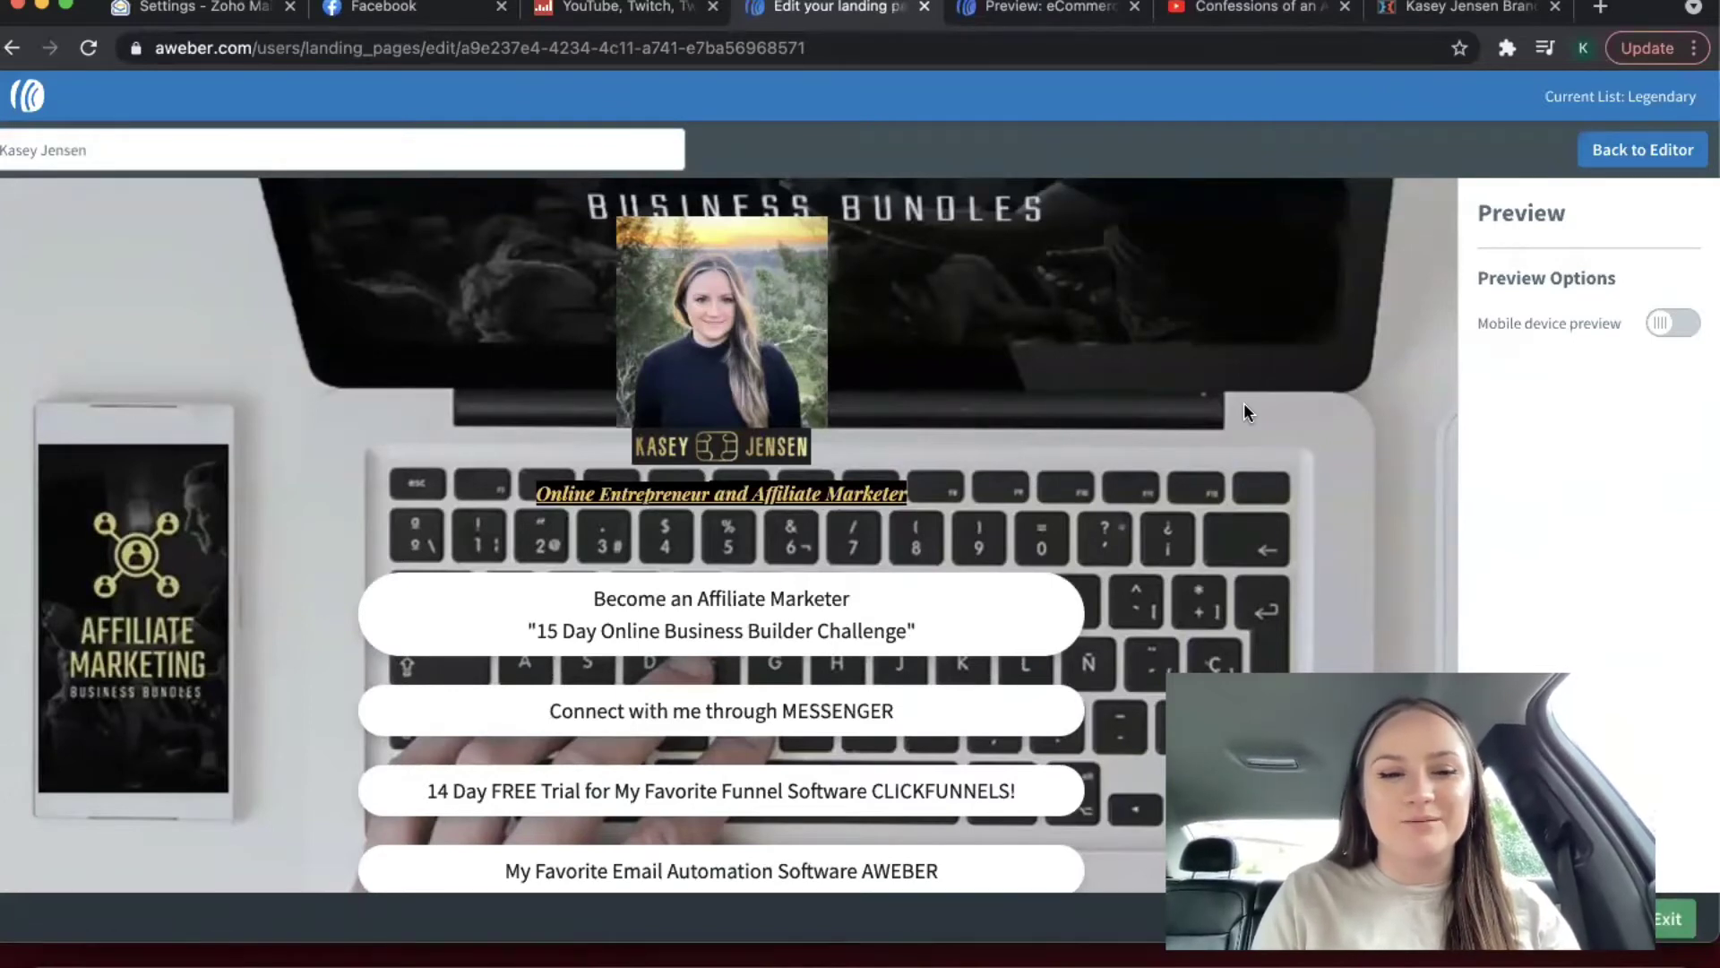
scroll(1243, 402, "down", 2)
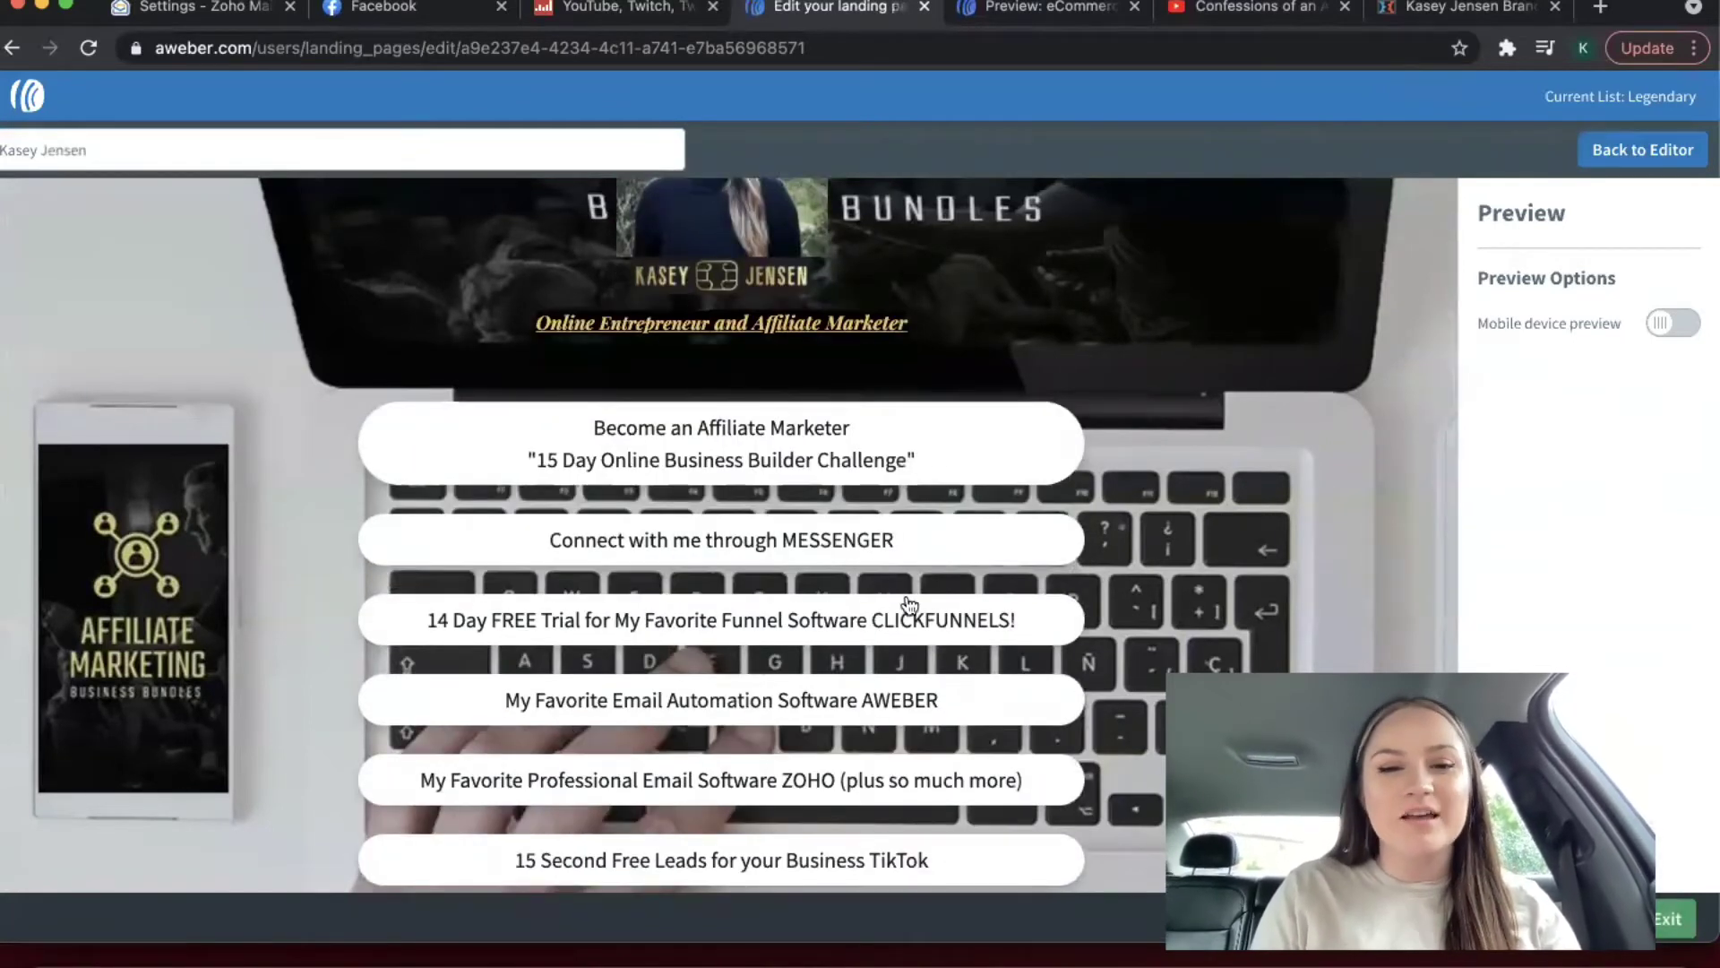
scroll(1016, 570, "down", 4)
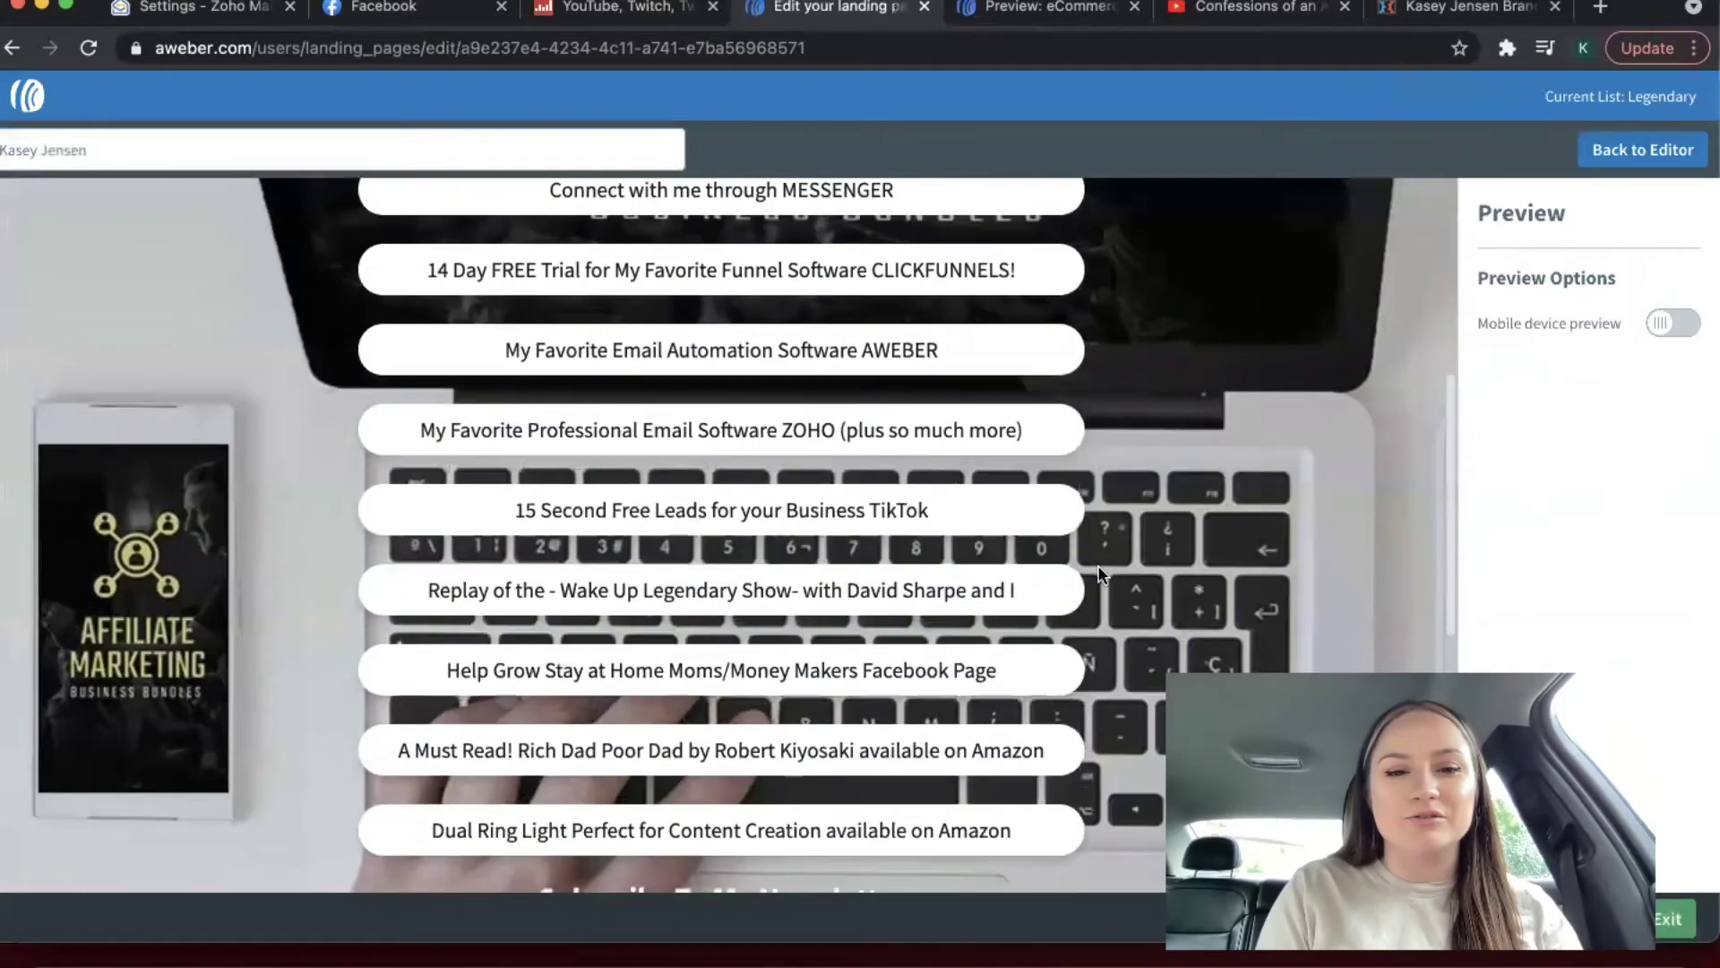
scroll(1101, 574, "up", 2)
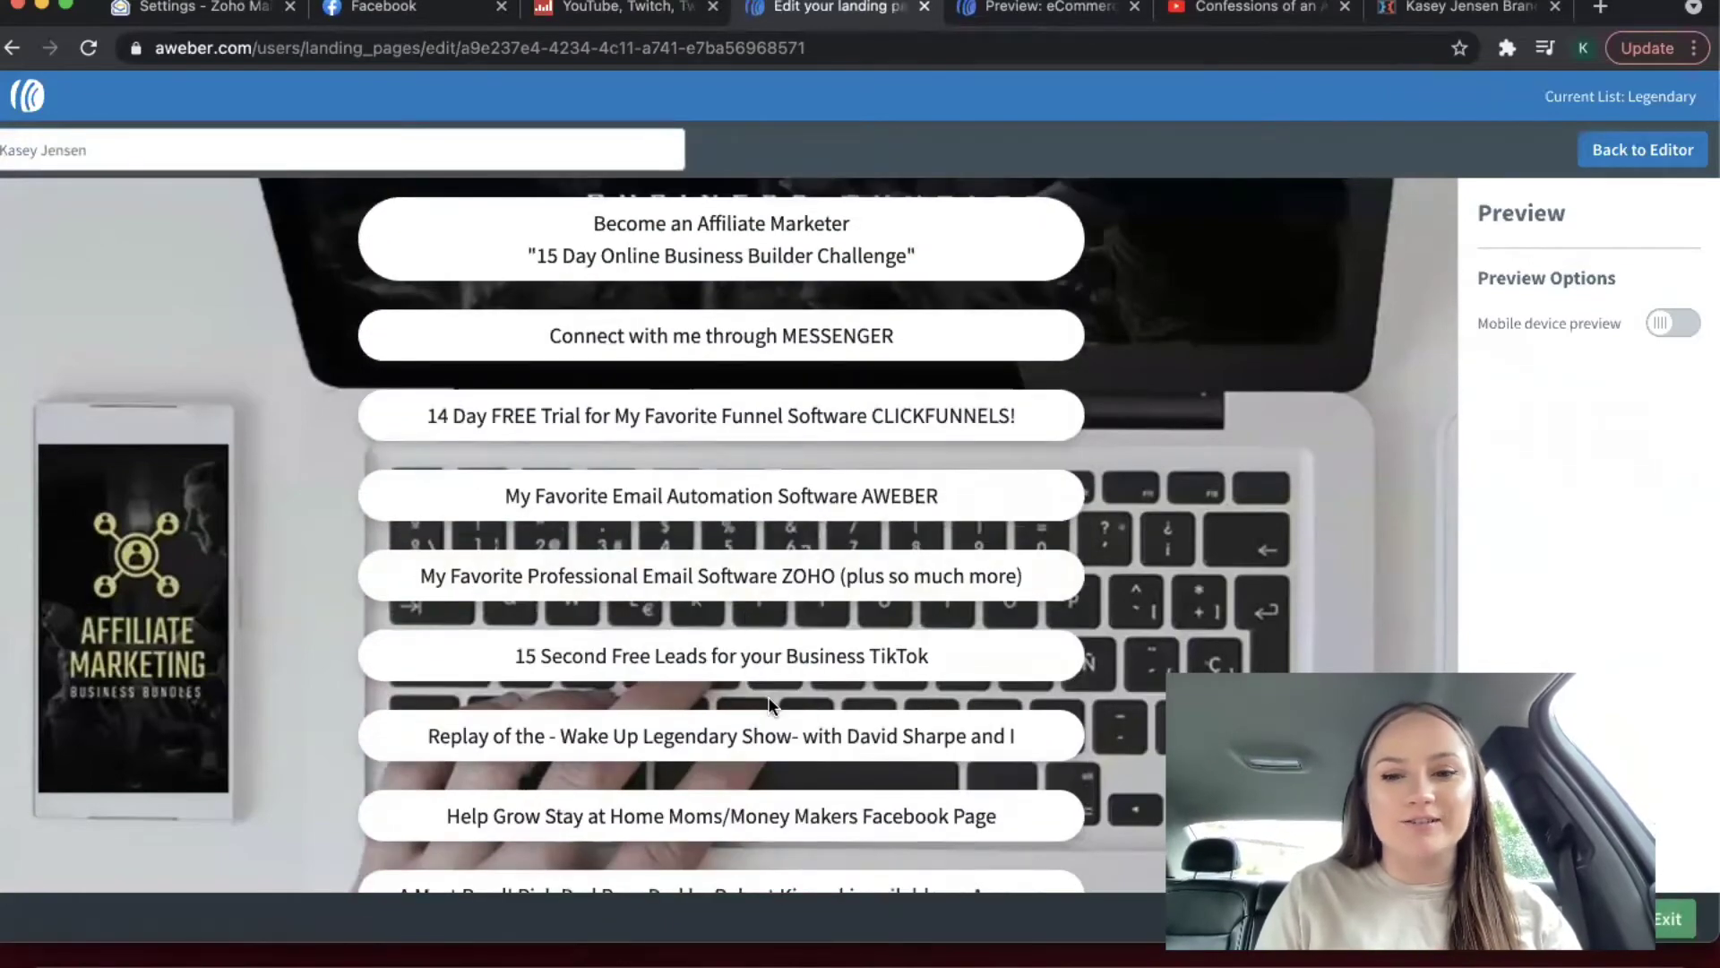
scroll(766, 703, "down", 4)
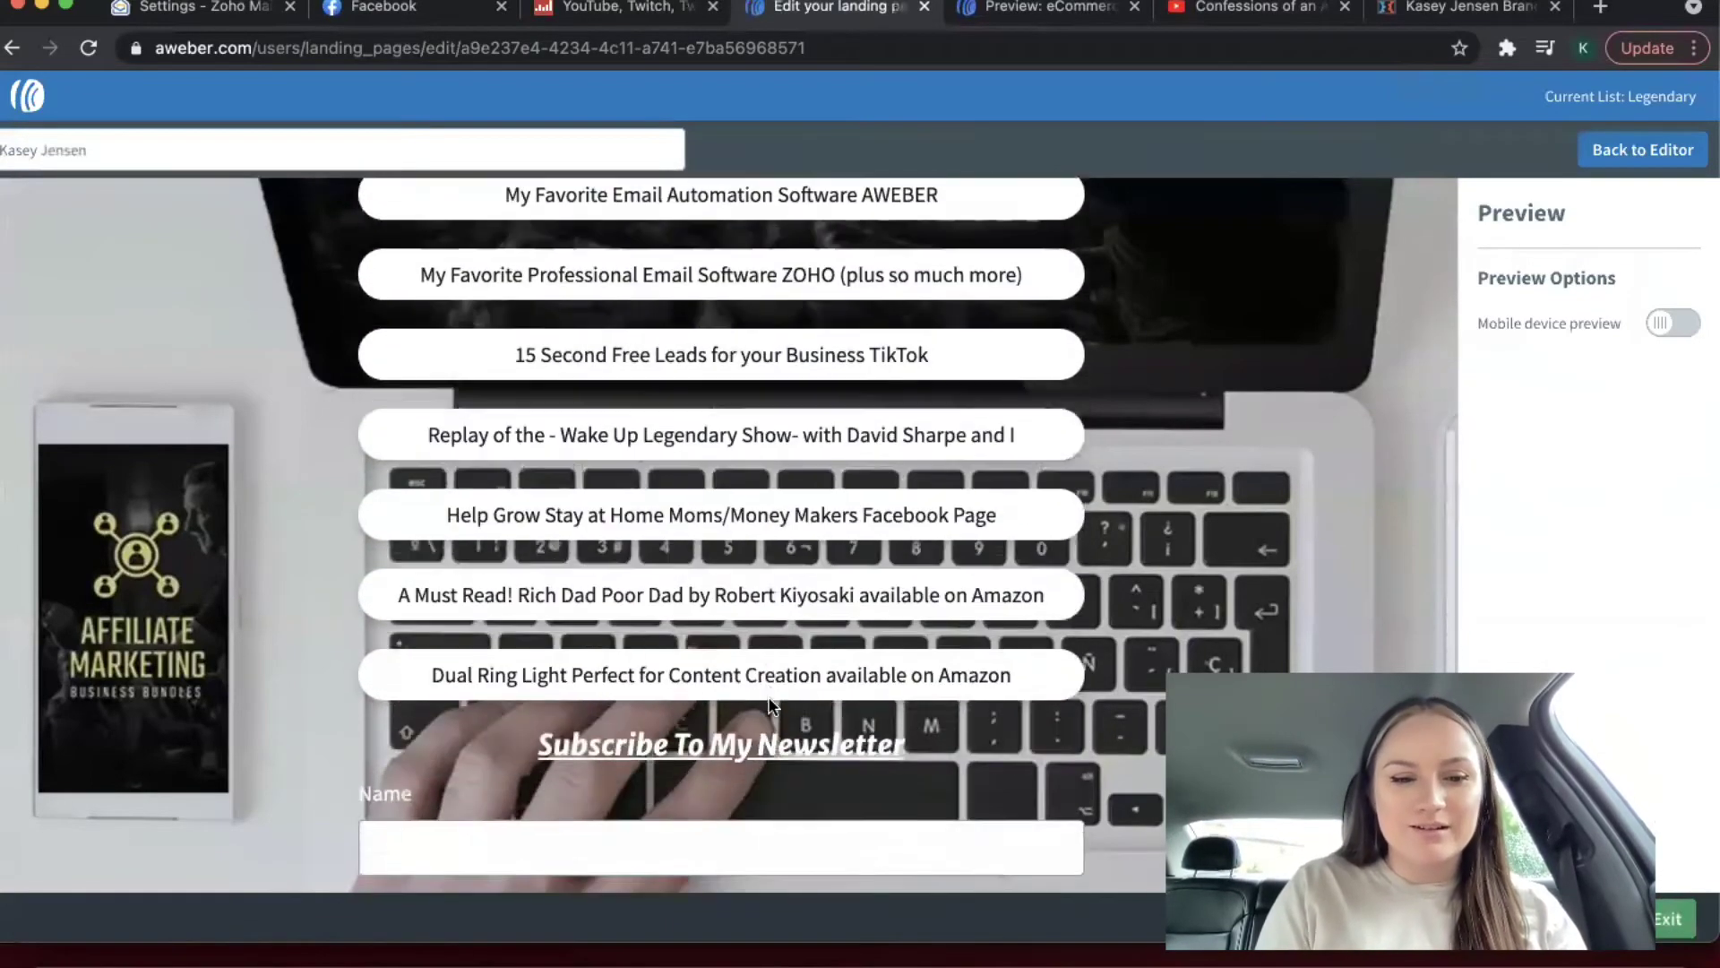
scroll(770, 699, "up", 8)
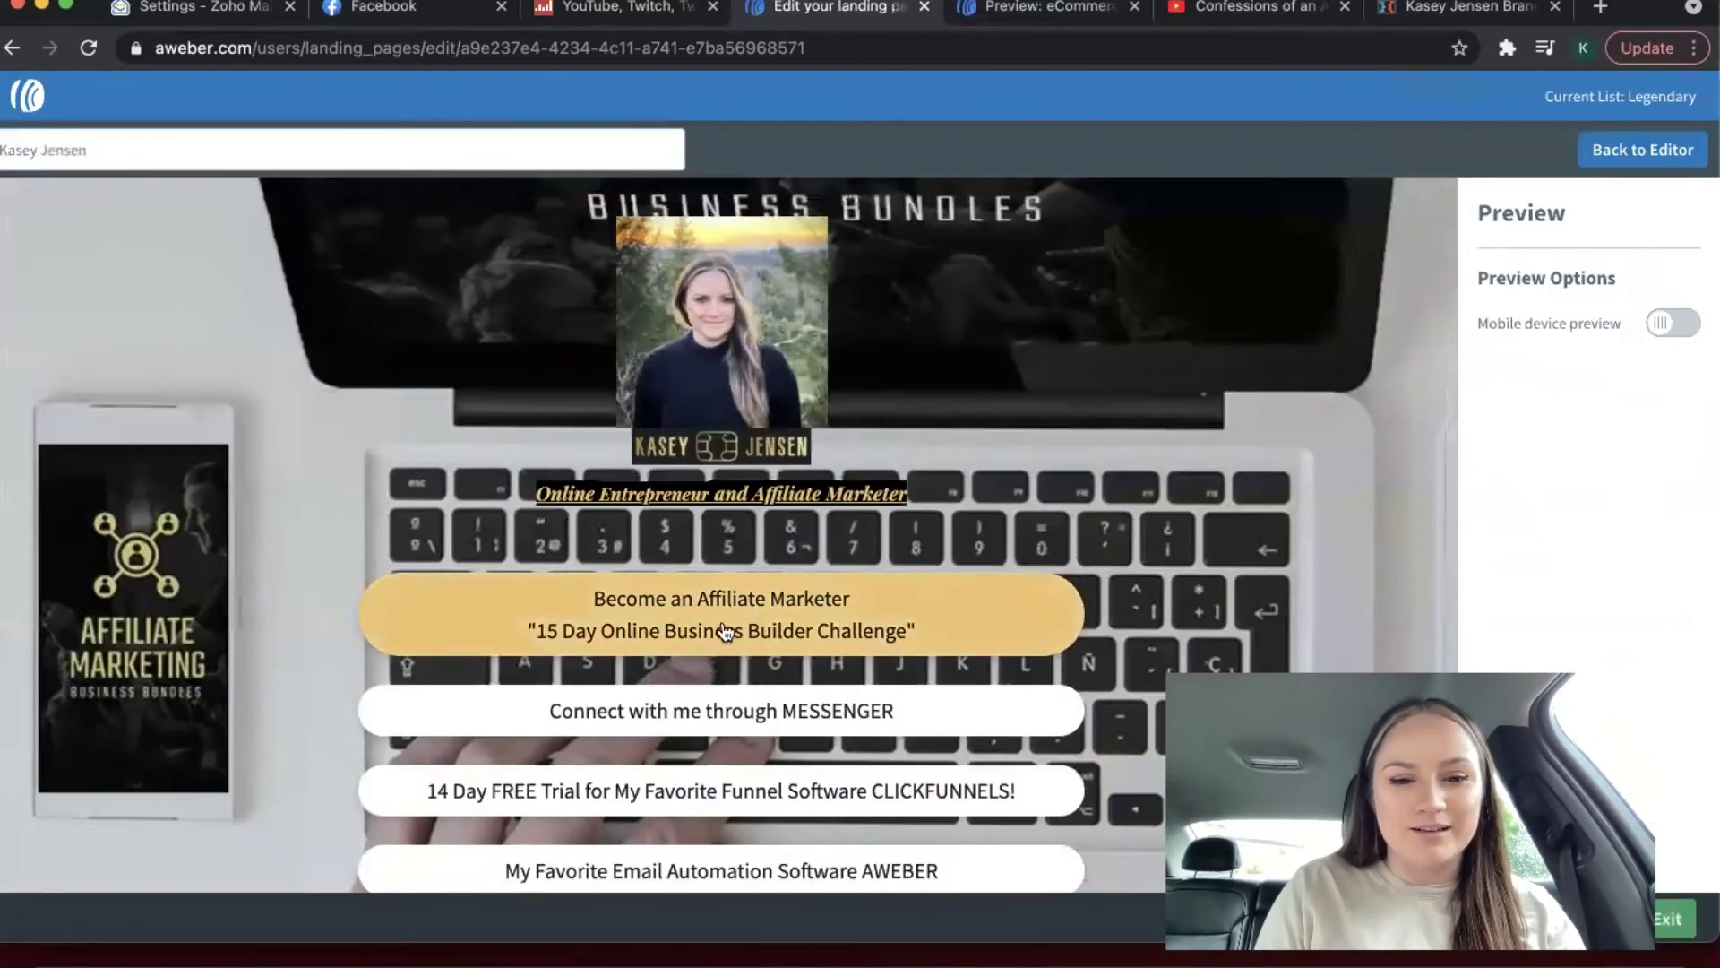
scroll(752, 718, "down", 3)
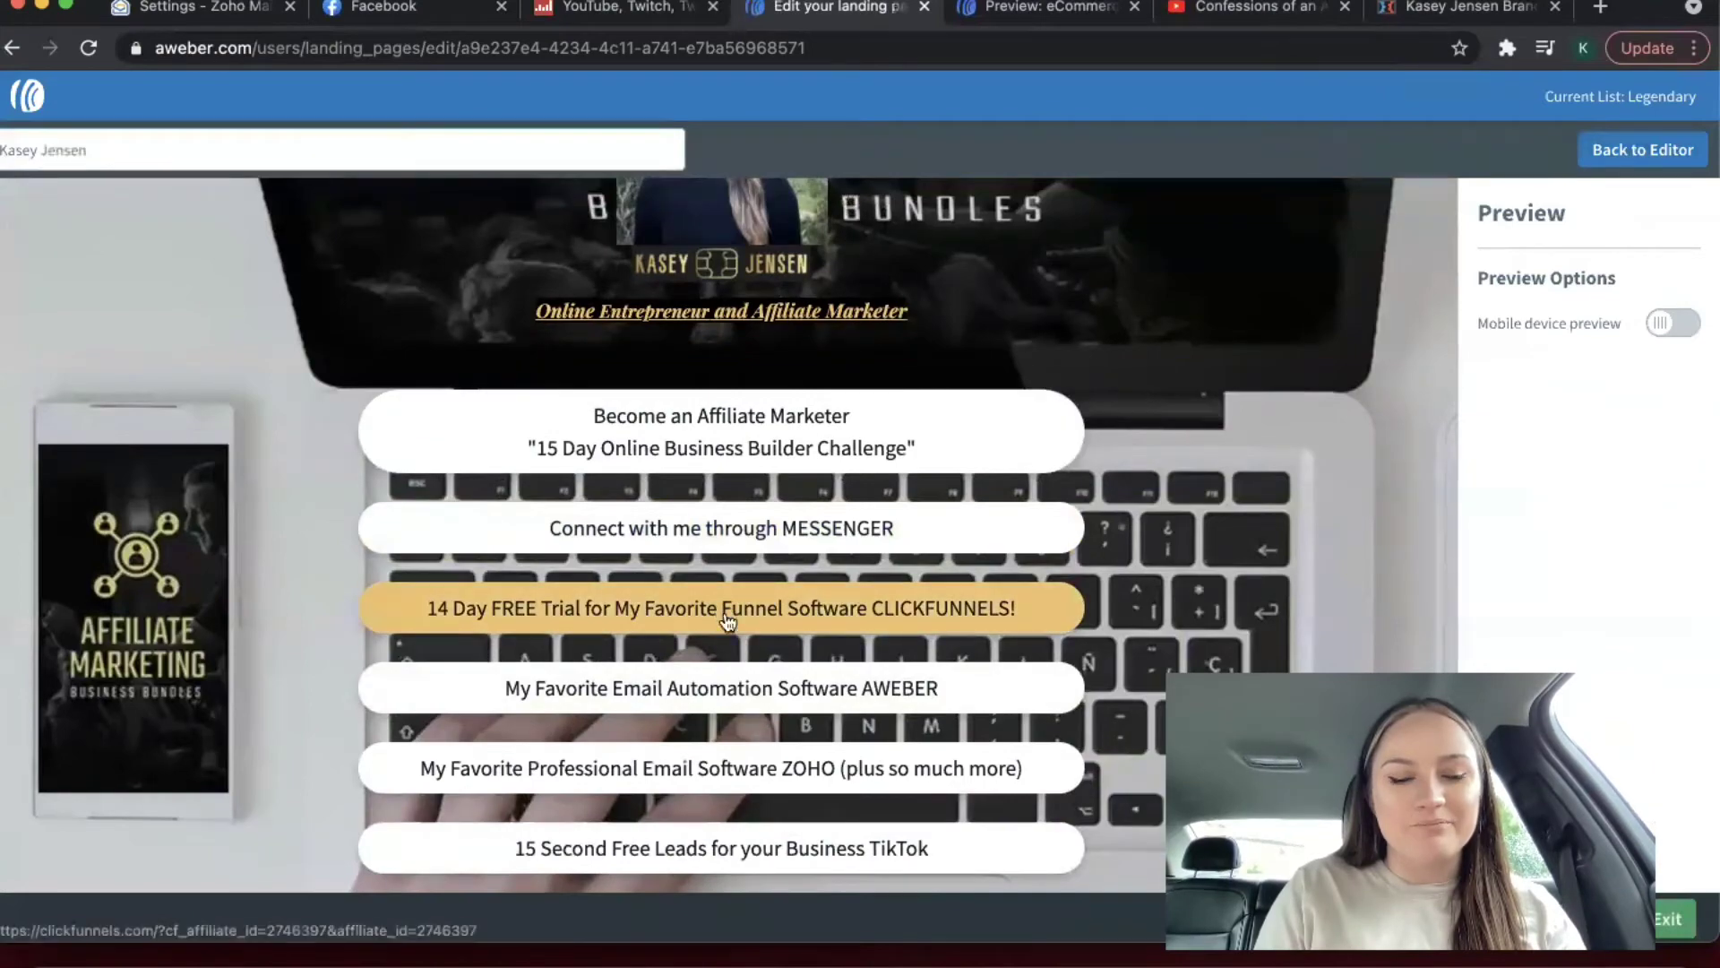
- Look through the rest of the previewed link page, from the affiliate buttons to the newsletter sign-up fields and social icons
scroll(757, 708, "down", 3)
scroll(761, 716, "down", 1)
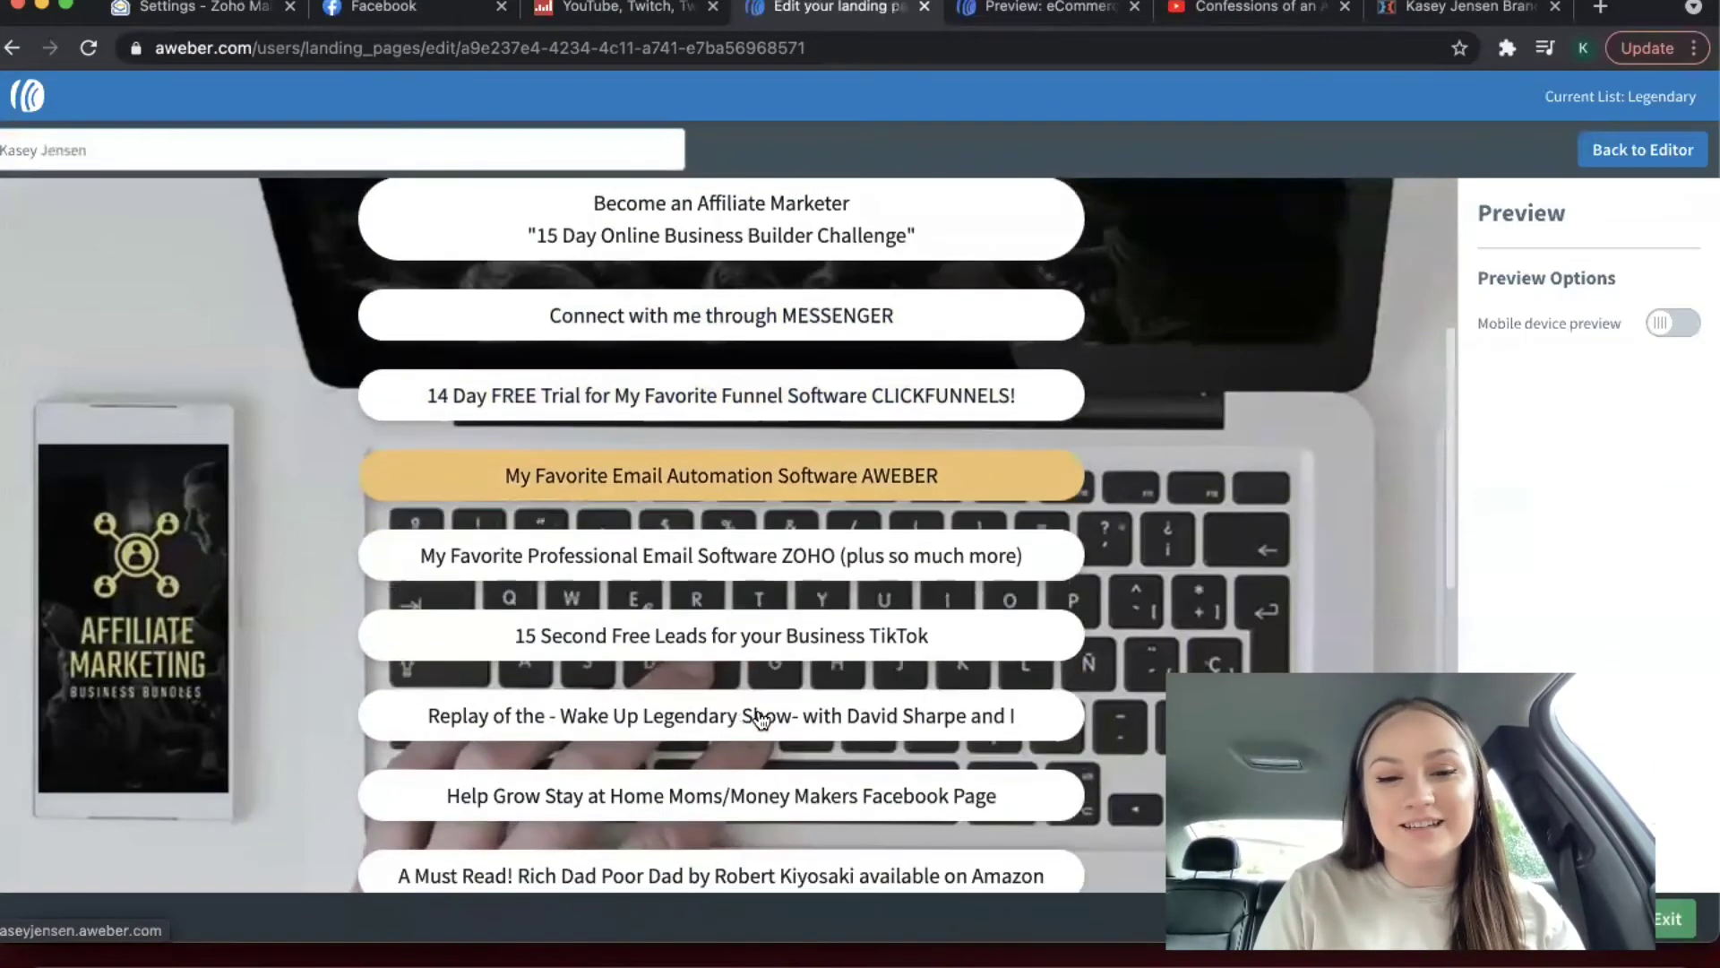
scroll(786, 718, "down", 2)
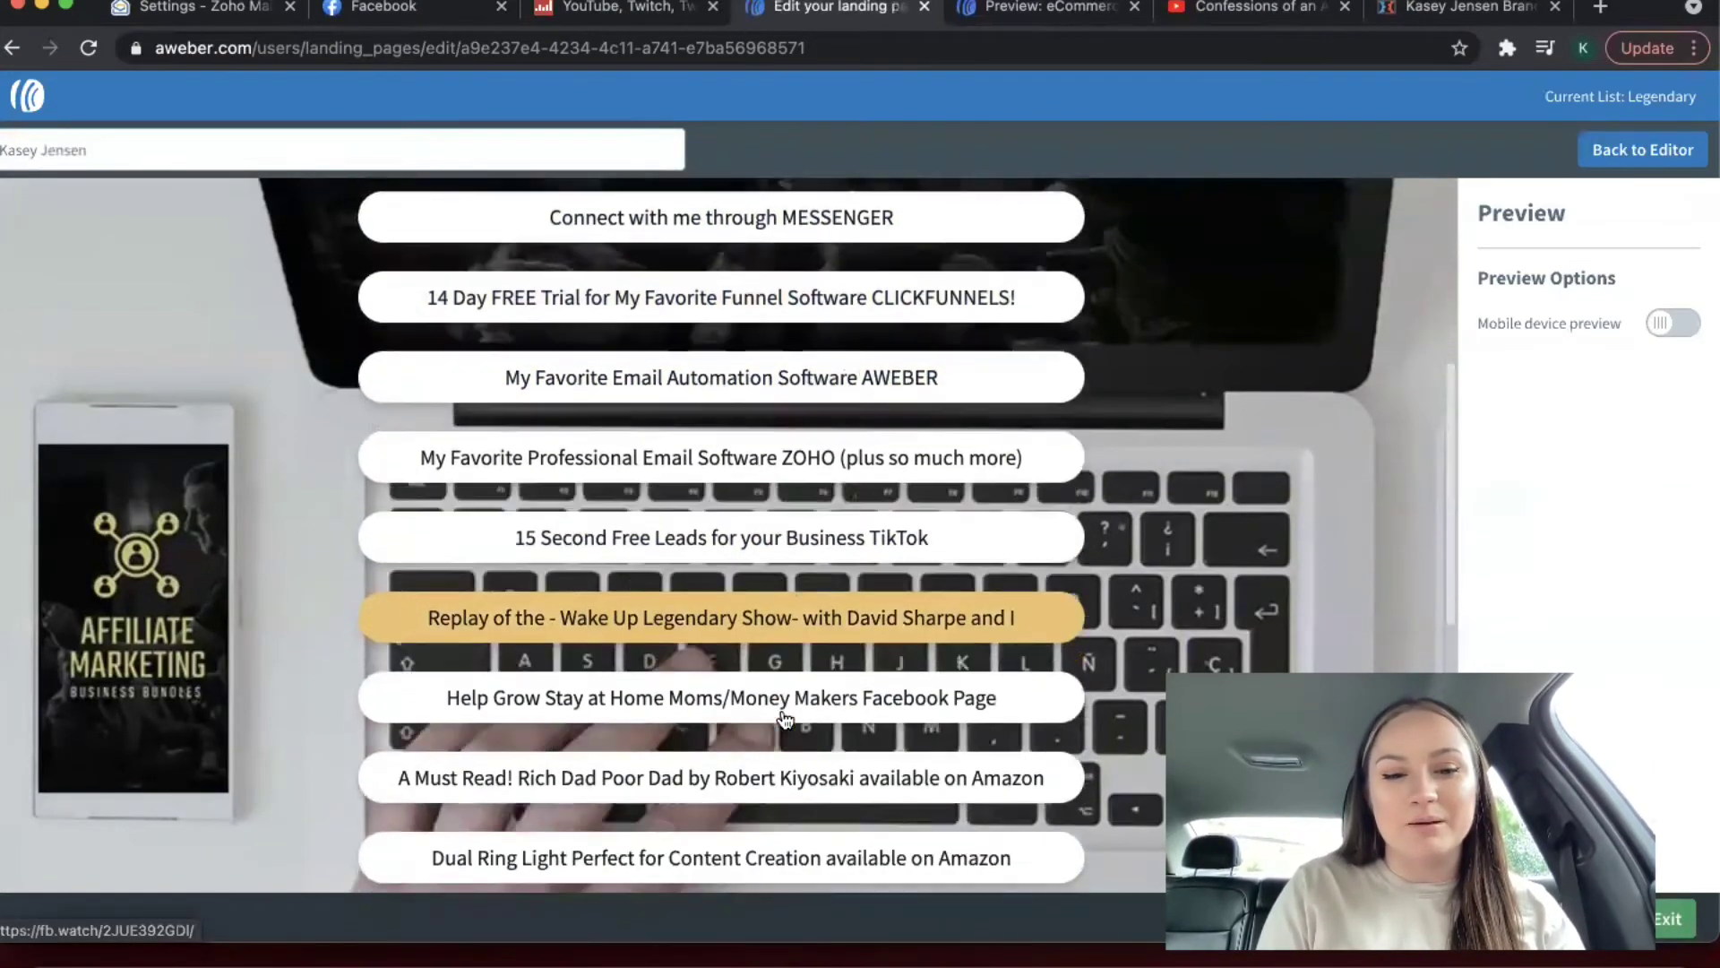
scroll(786, 717, "down", 2)
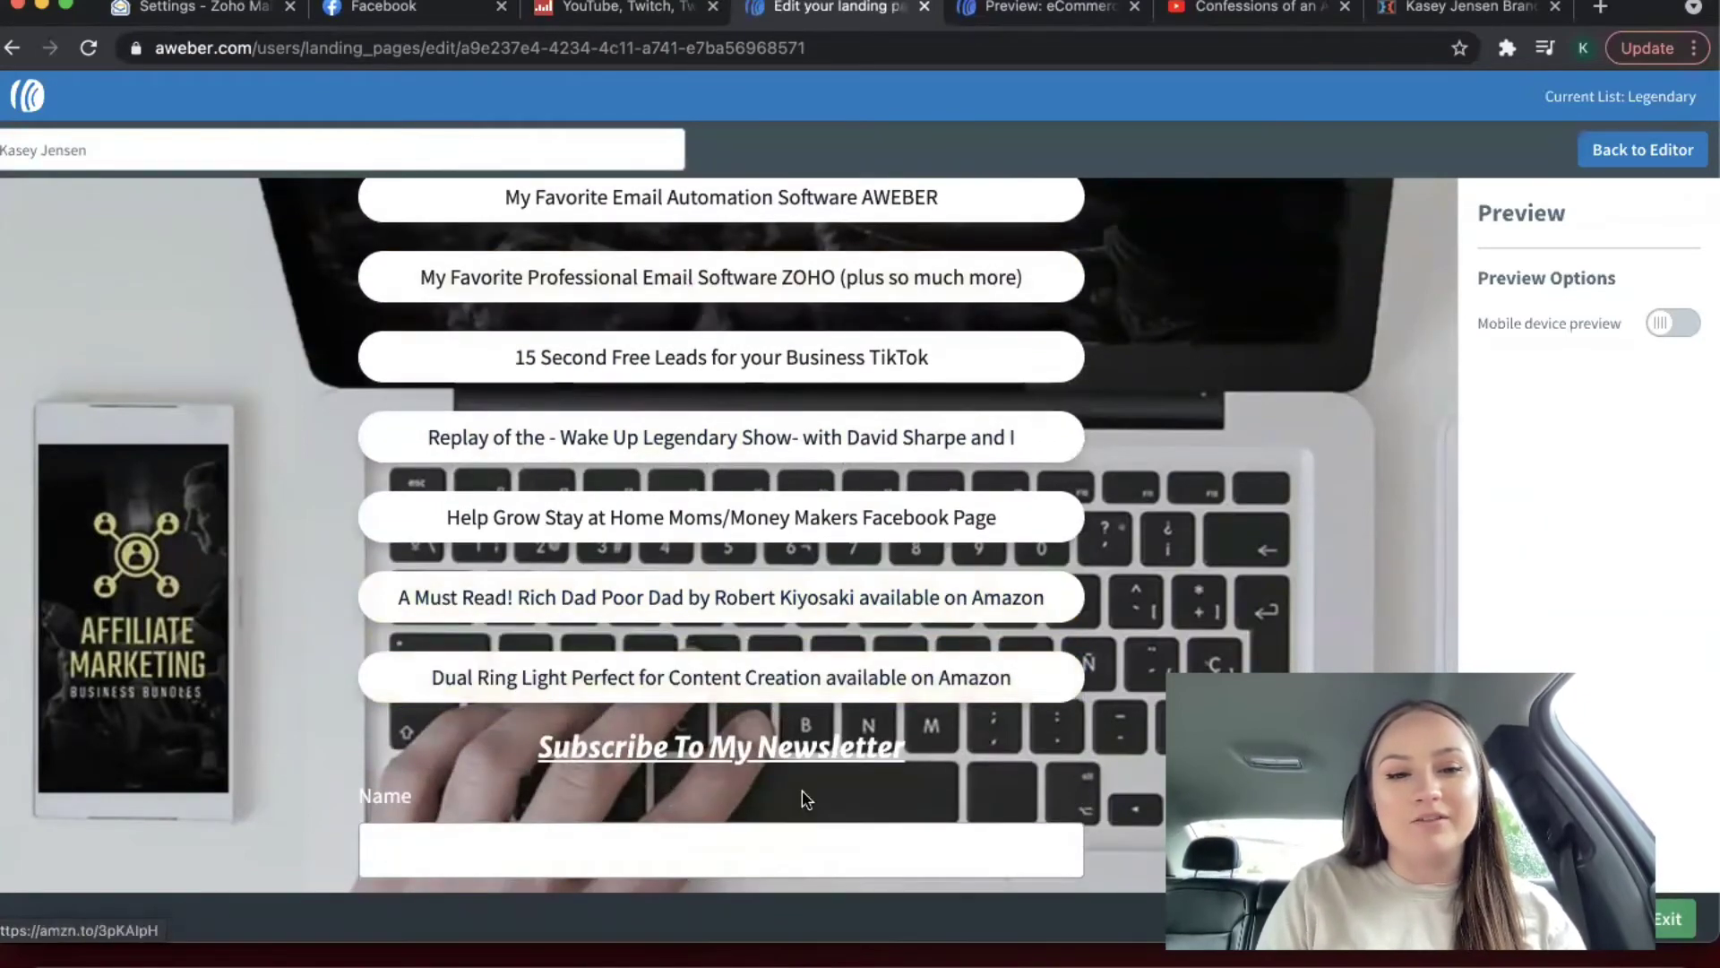
scroll(908, 712, "down", 5)
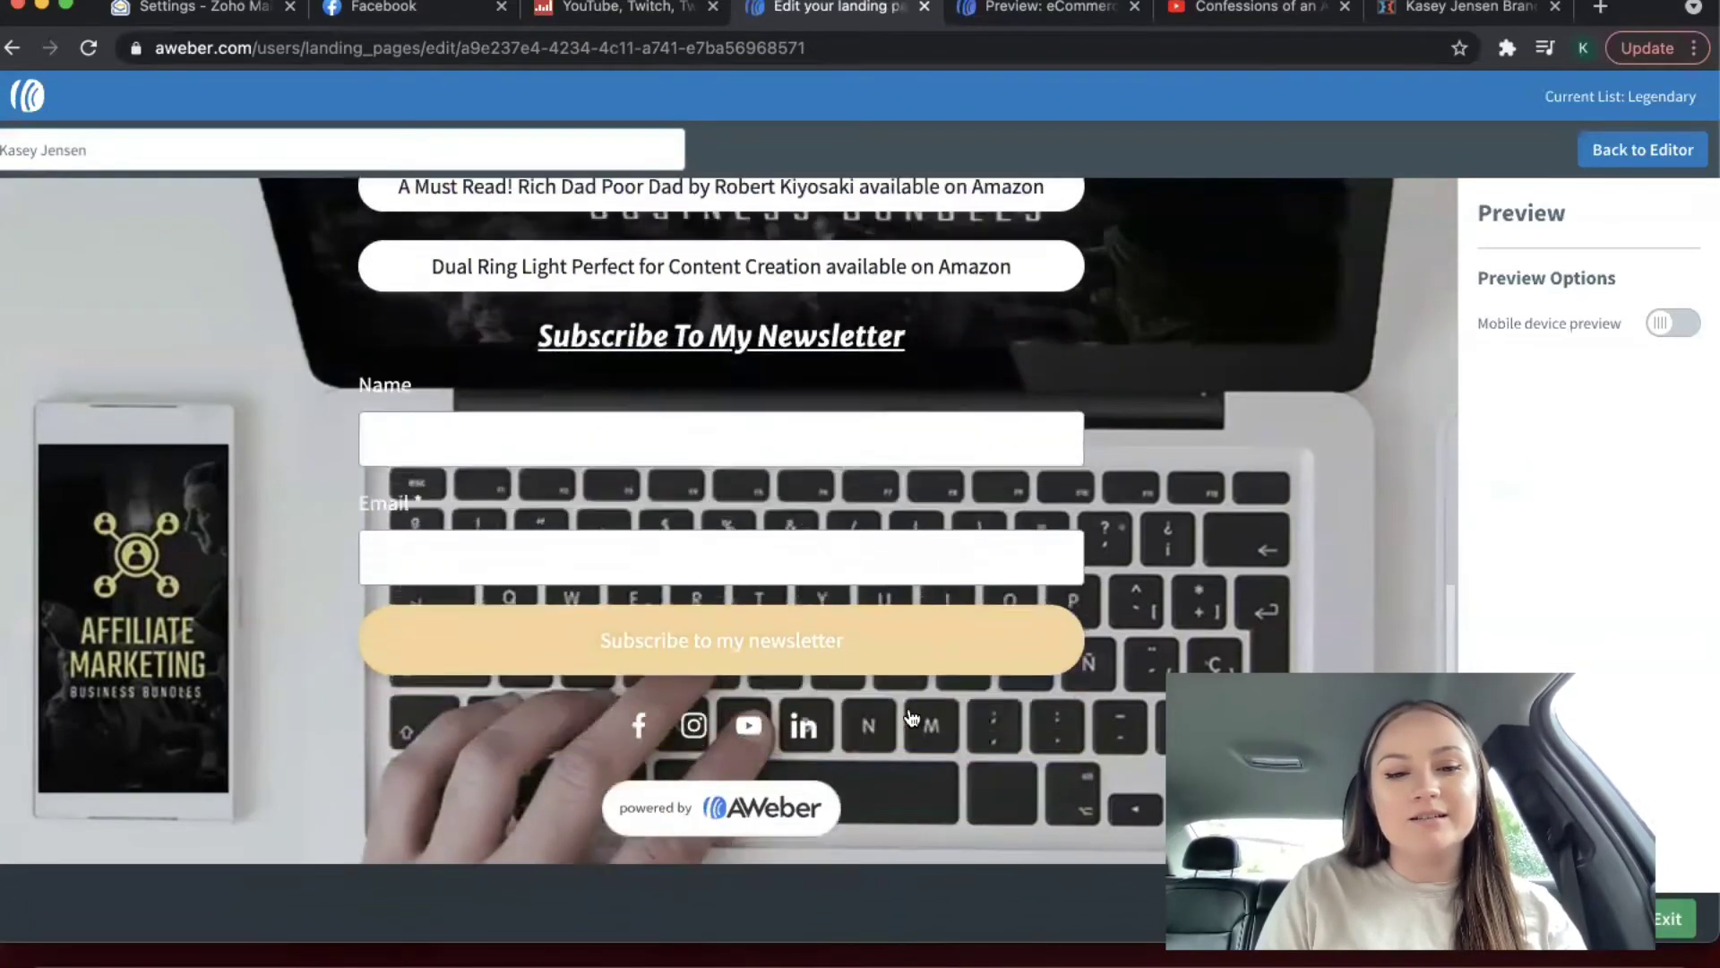
scroll(910, 714, "up", 7)
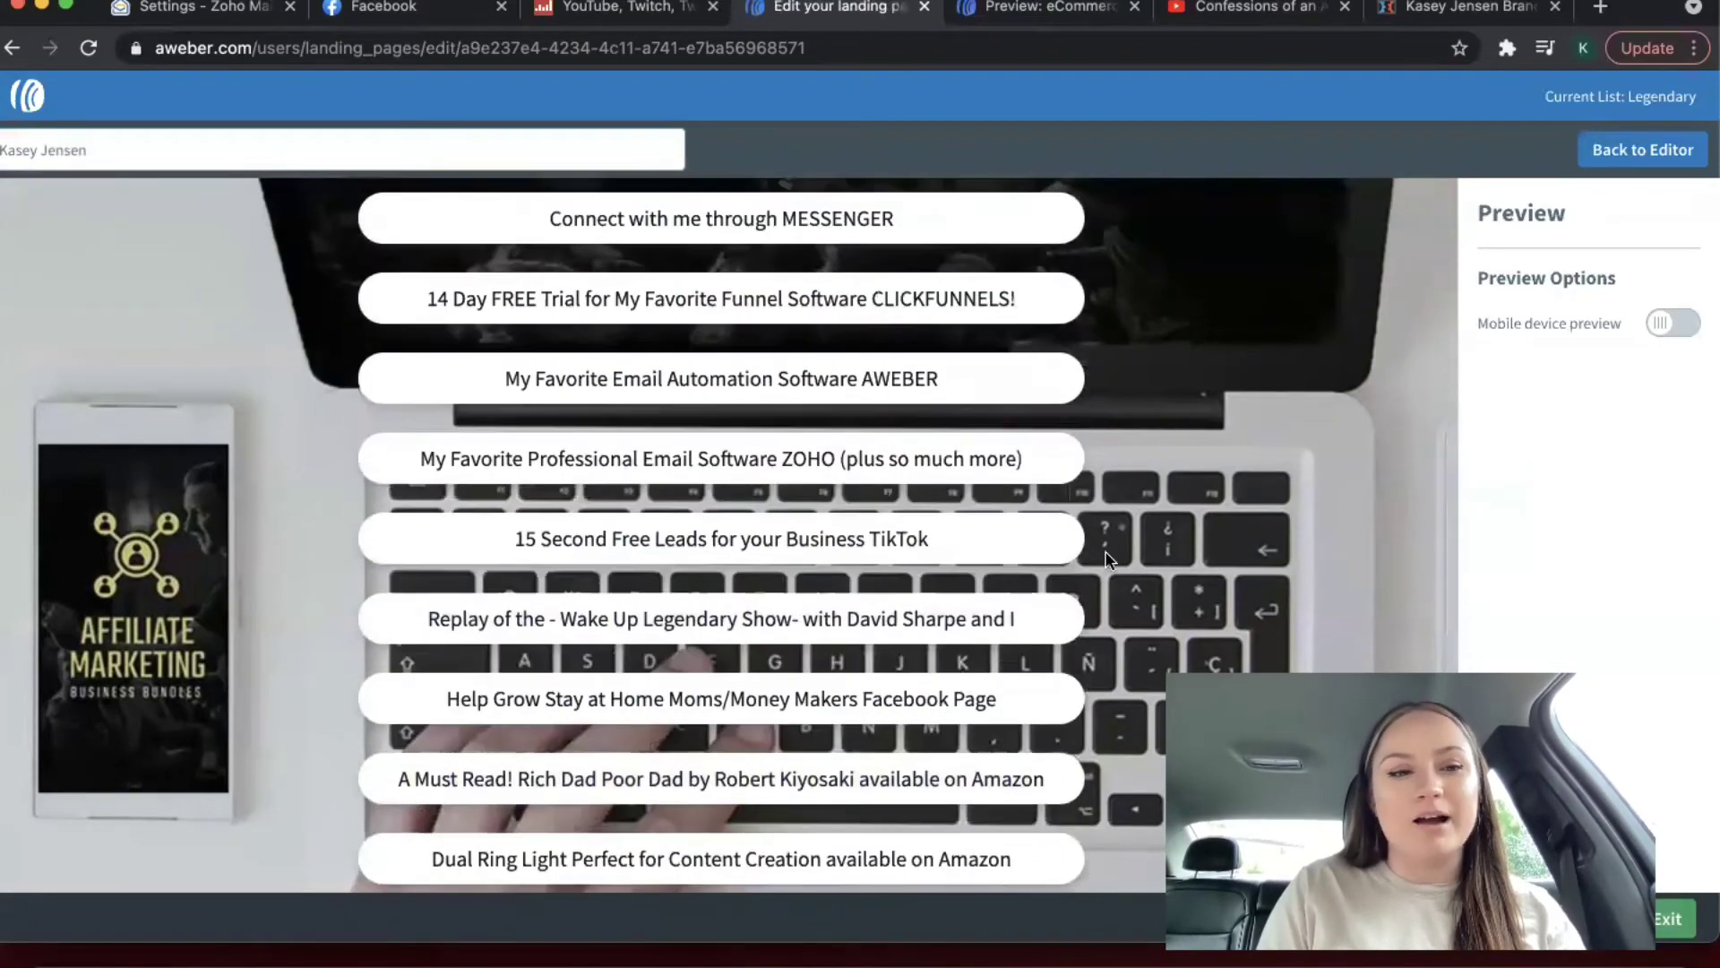
scroll(1008, 448, "up", 3)
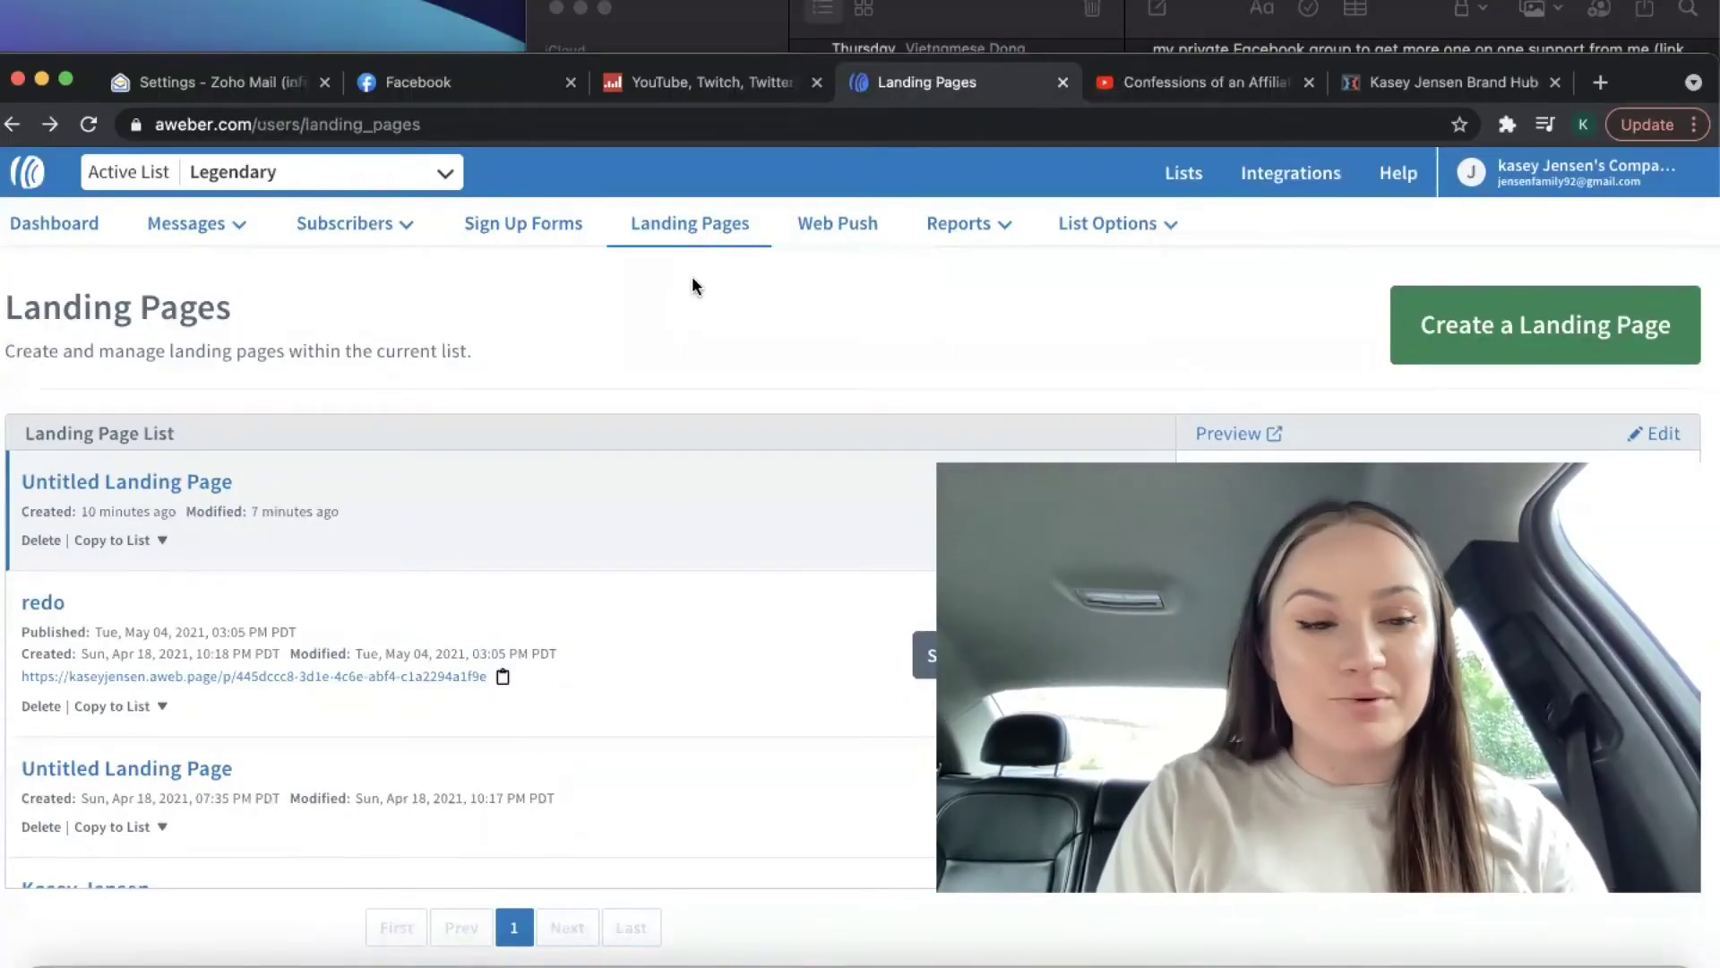
- Open the Legendary list's campaigns and review the message stats and wait times of the Copy of Follow Up Series campaign
left_click(183, 225)
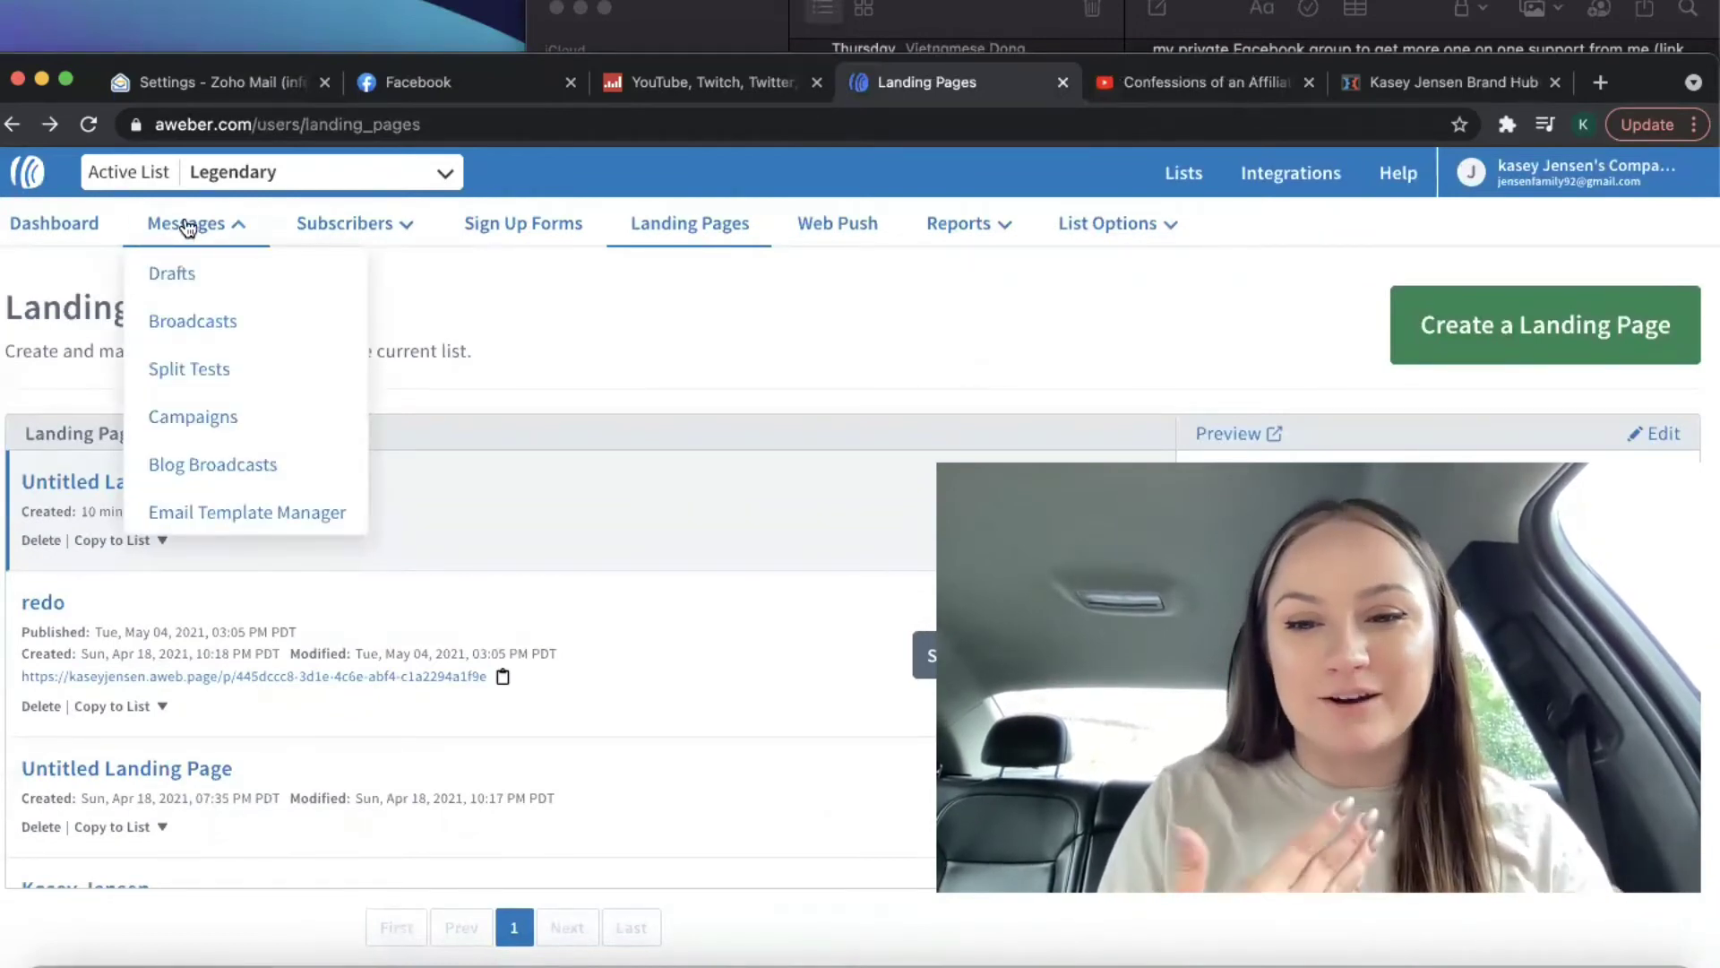
left_click(221, 418)
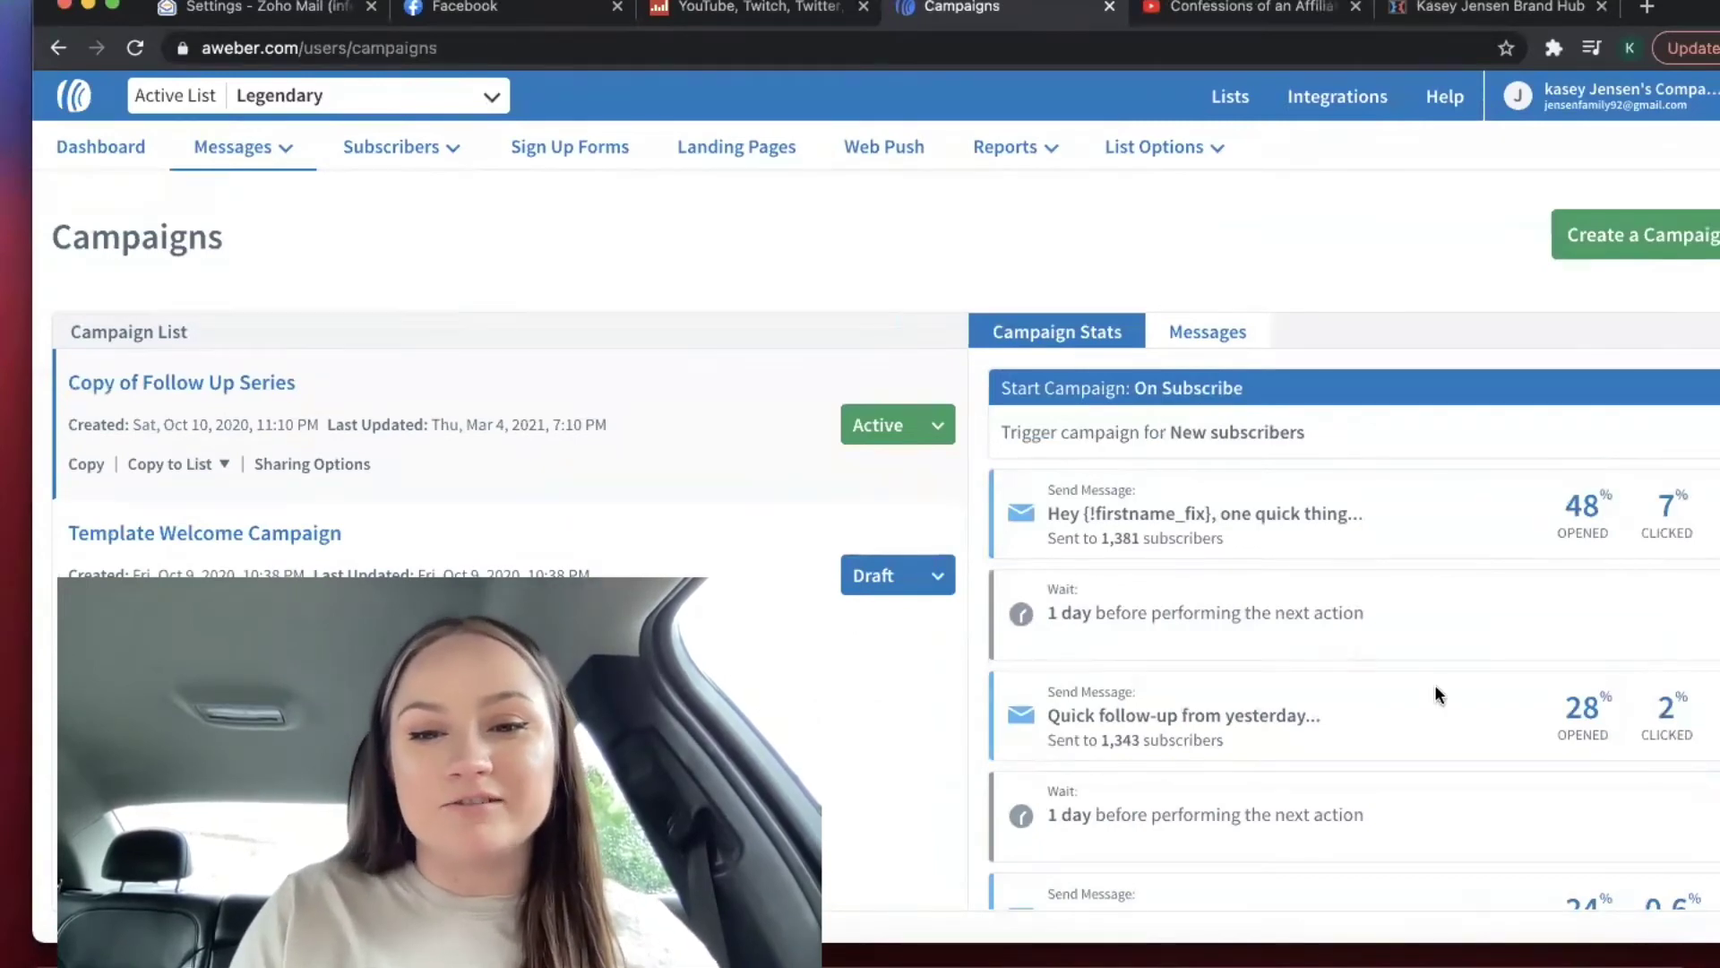
scroll(1434, 686, "down", 3)
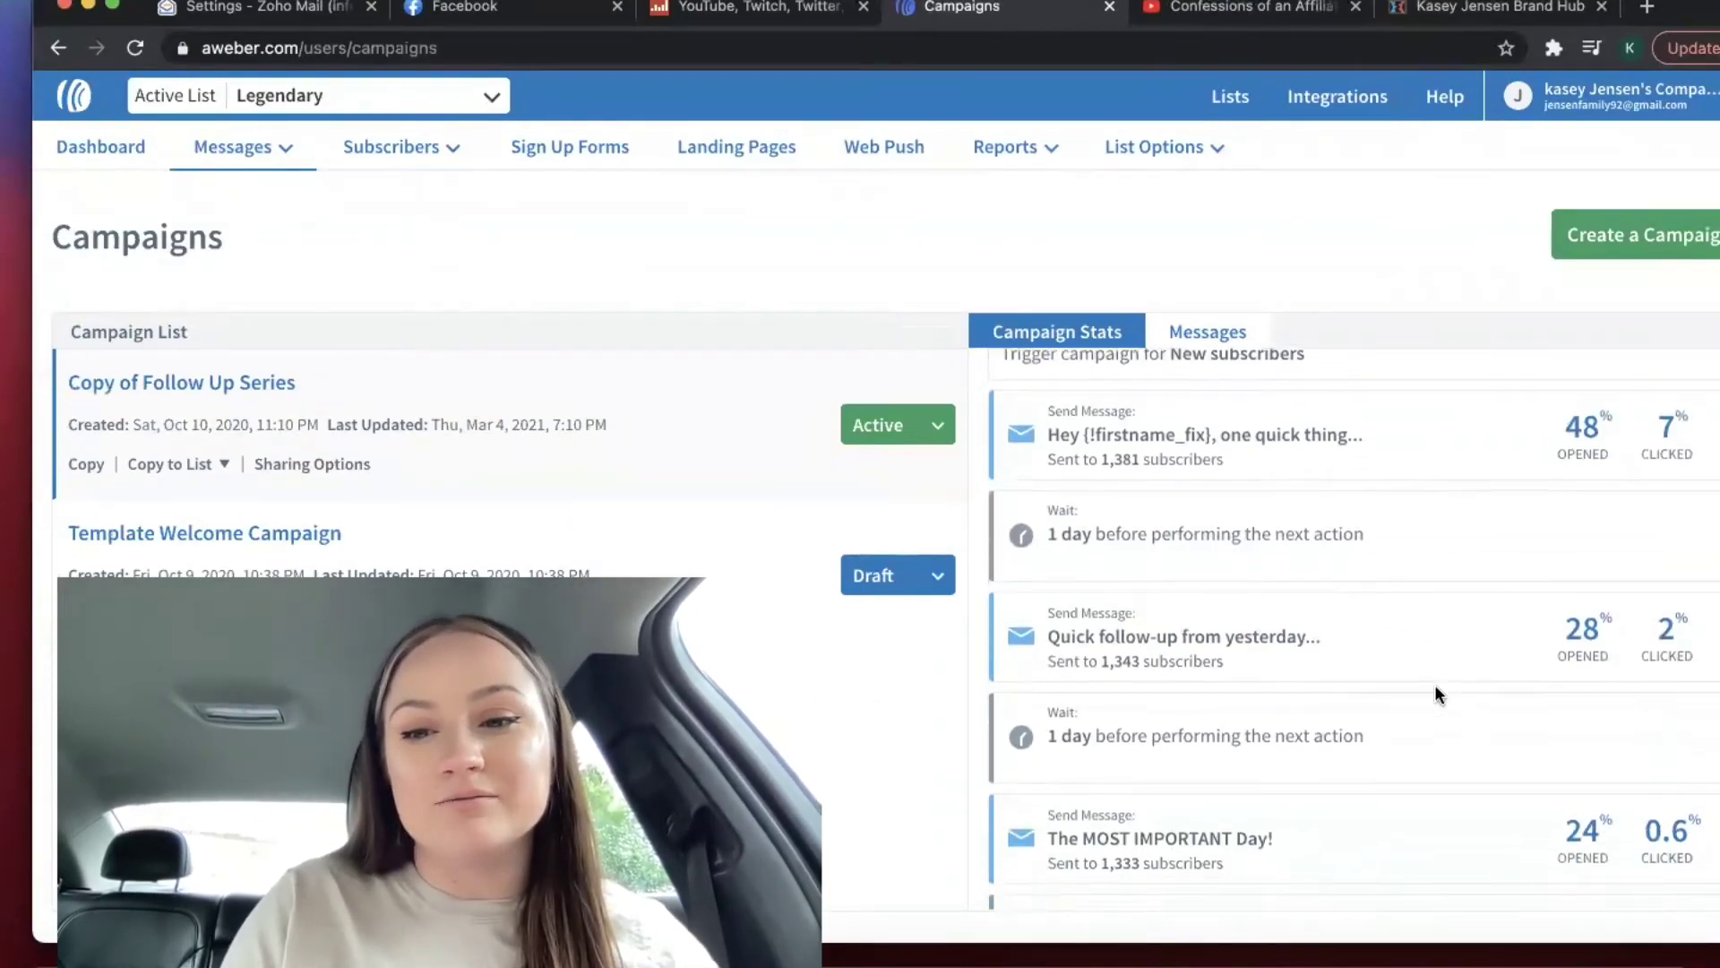
scroll(1435, 690, "up", 2)
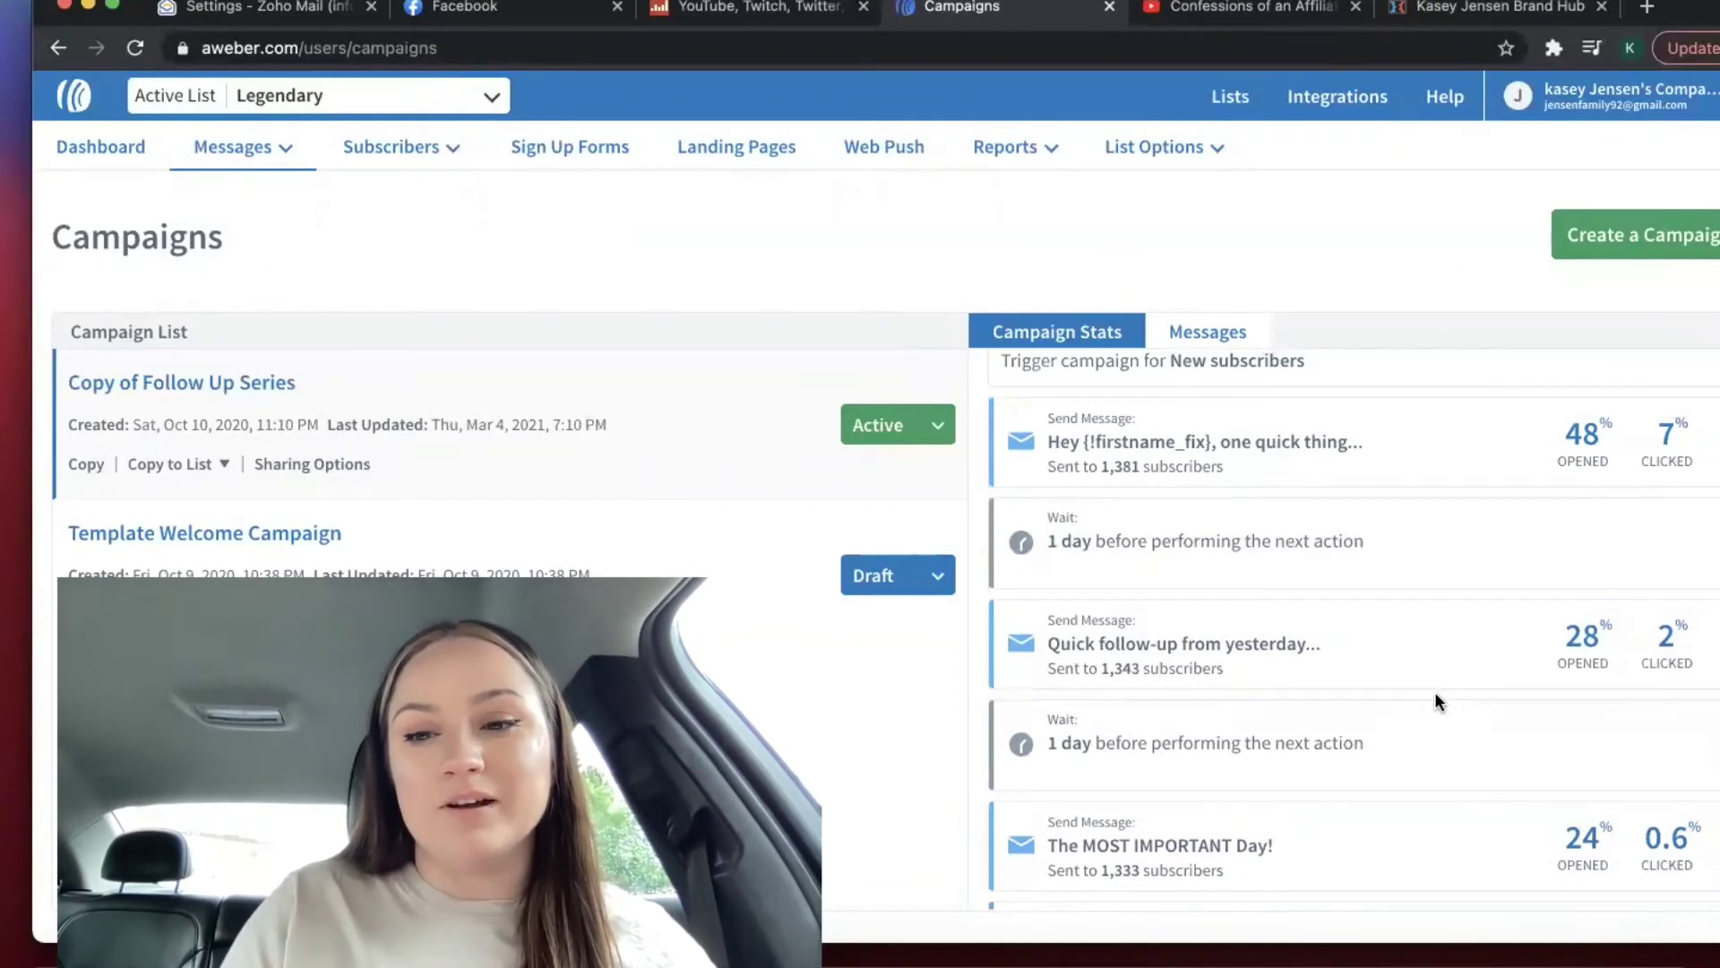
scroll(1434, 691, "down", 3)
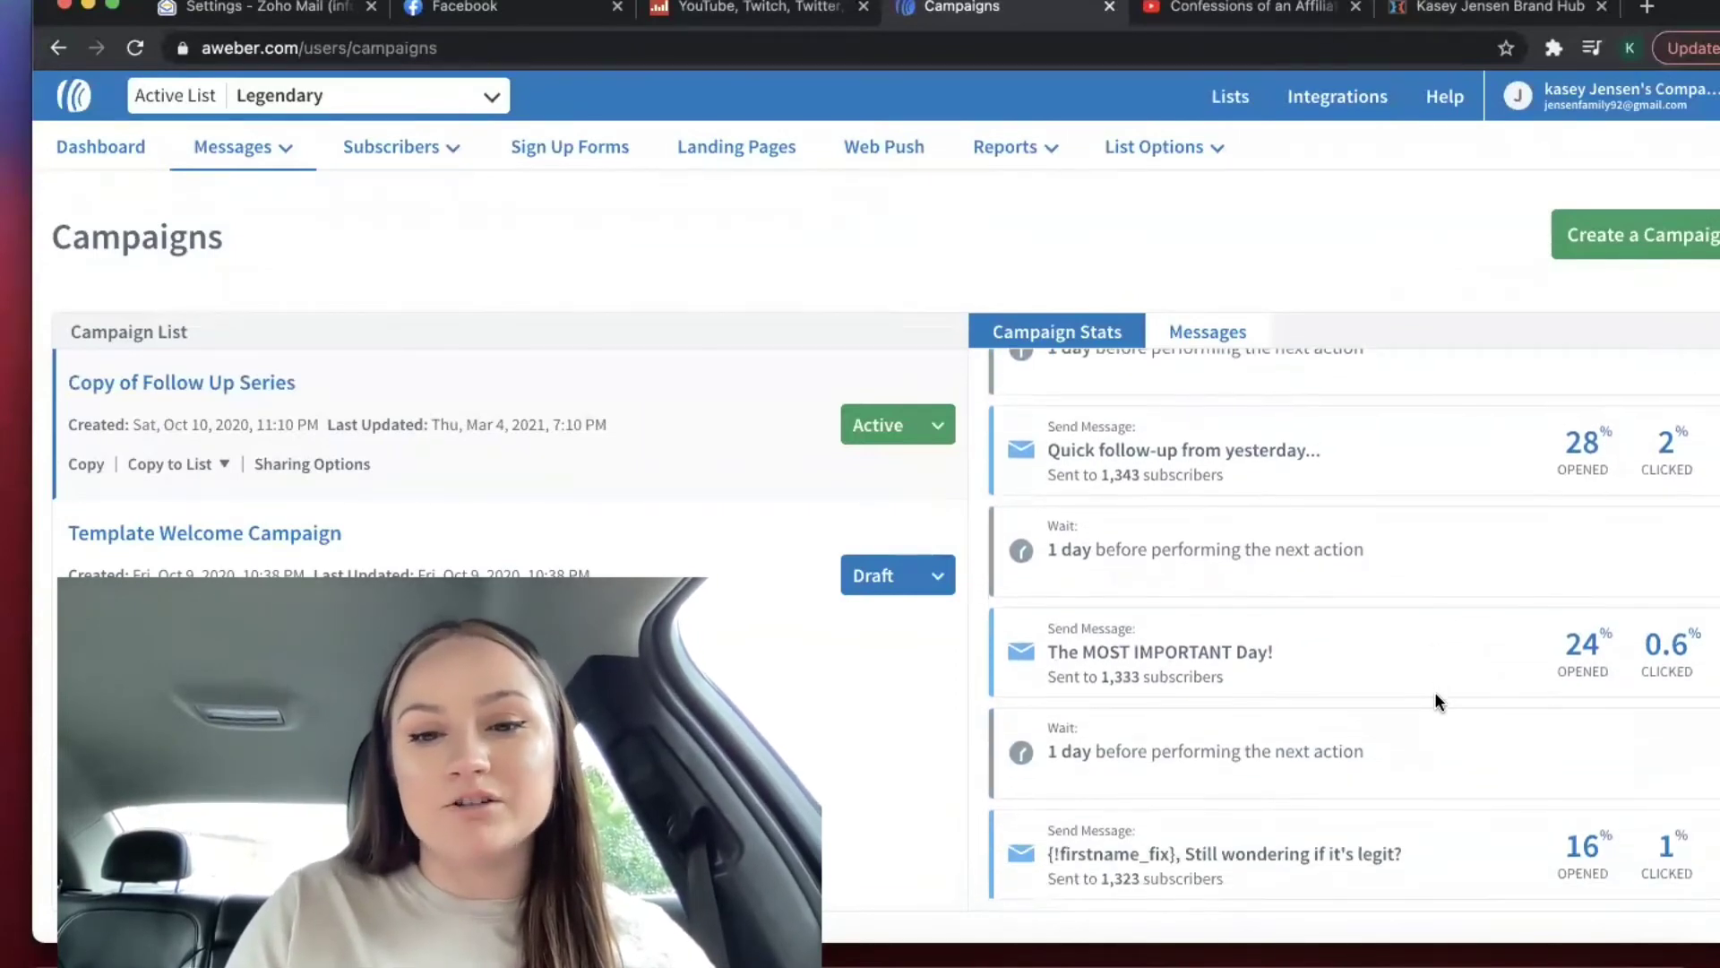
scroll(1394, 489, "up", 4)
- Read through the follow-up campaign's "Hey {!firstname_fix}, one quick thing..." message in the editor, and return to the dashboard
left_click(1224, 332)
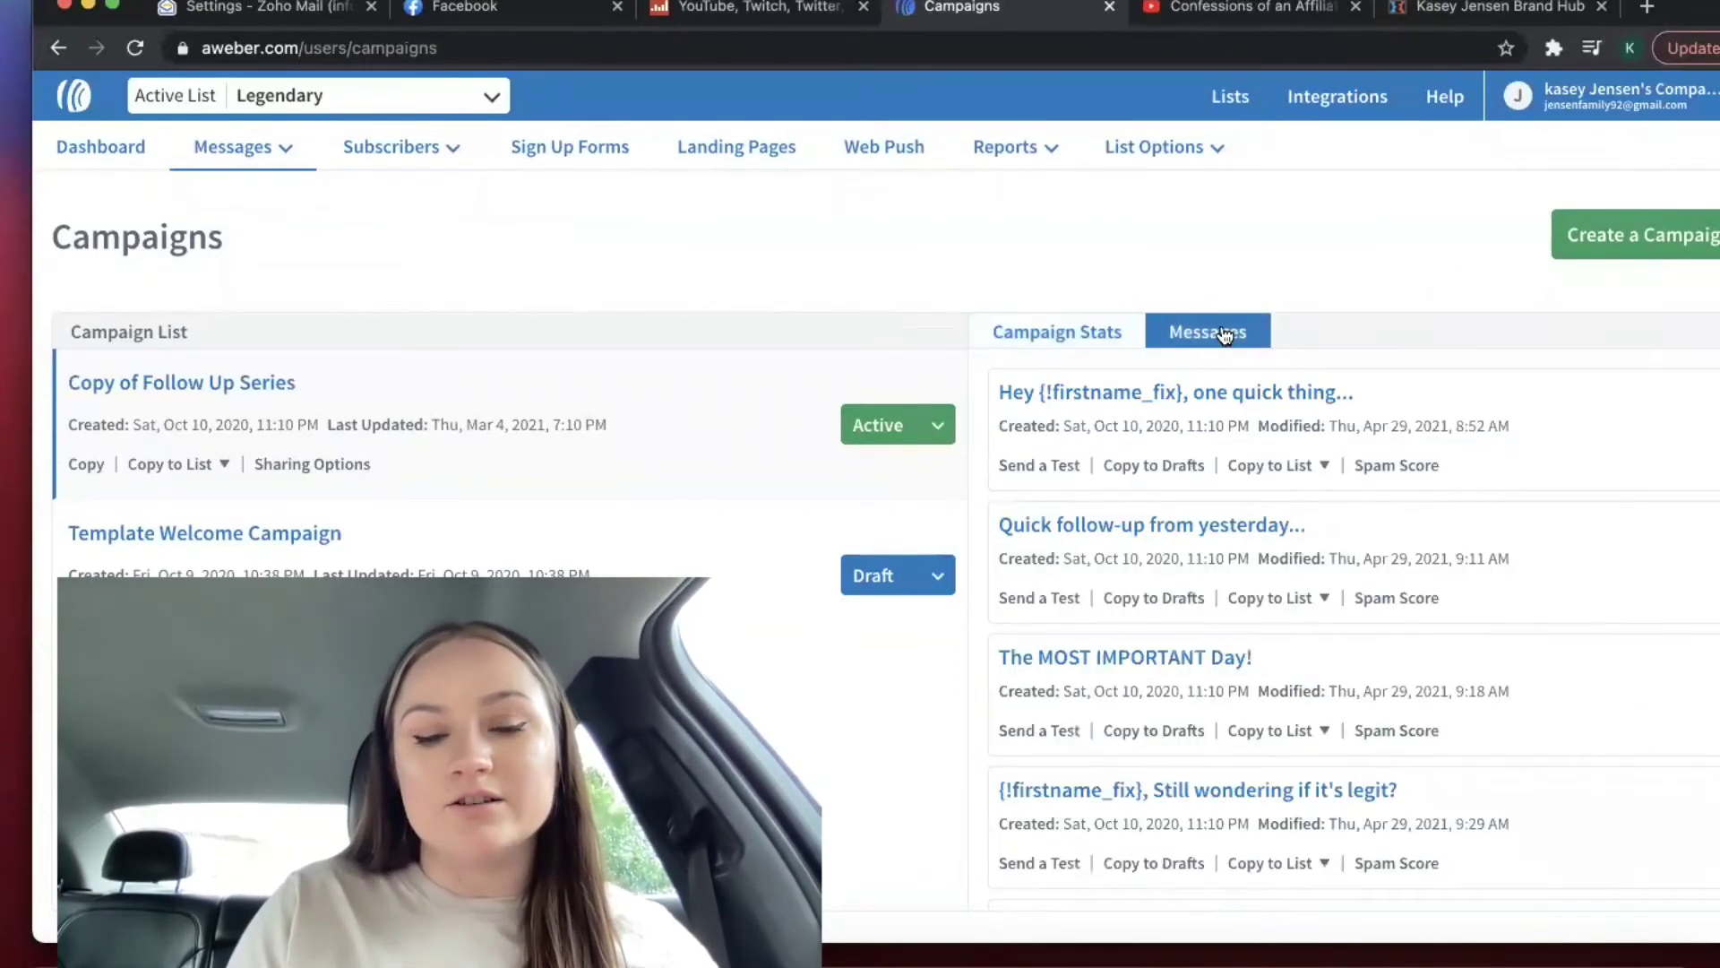
left_click(1206, 400)
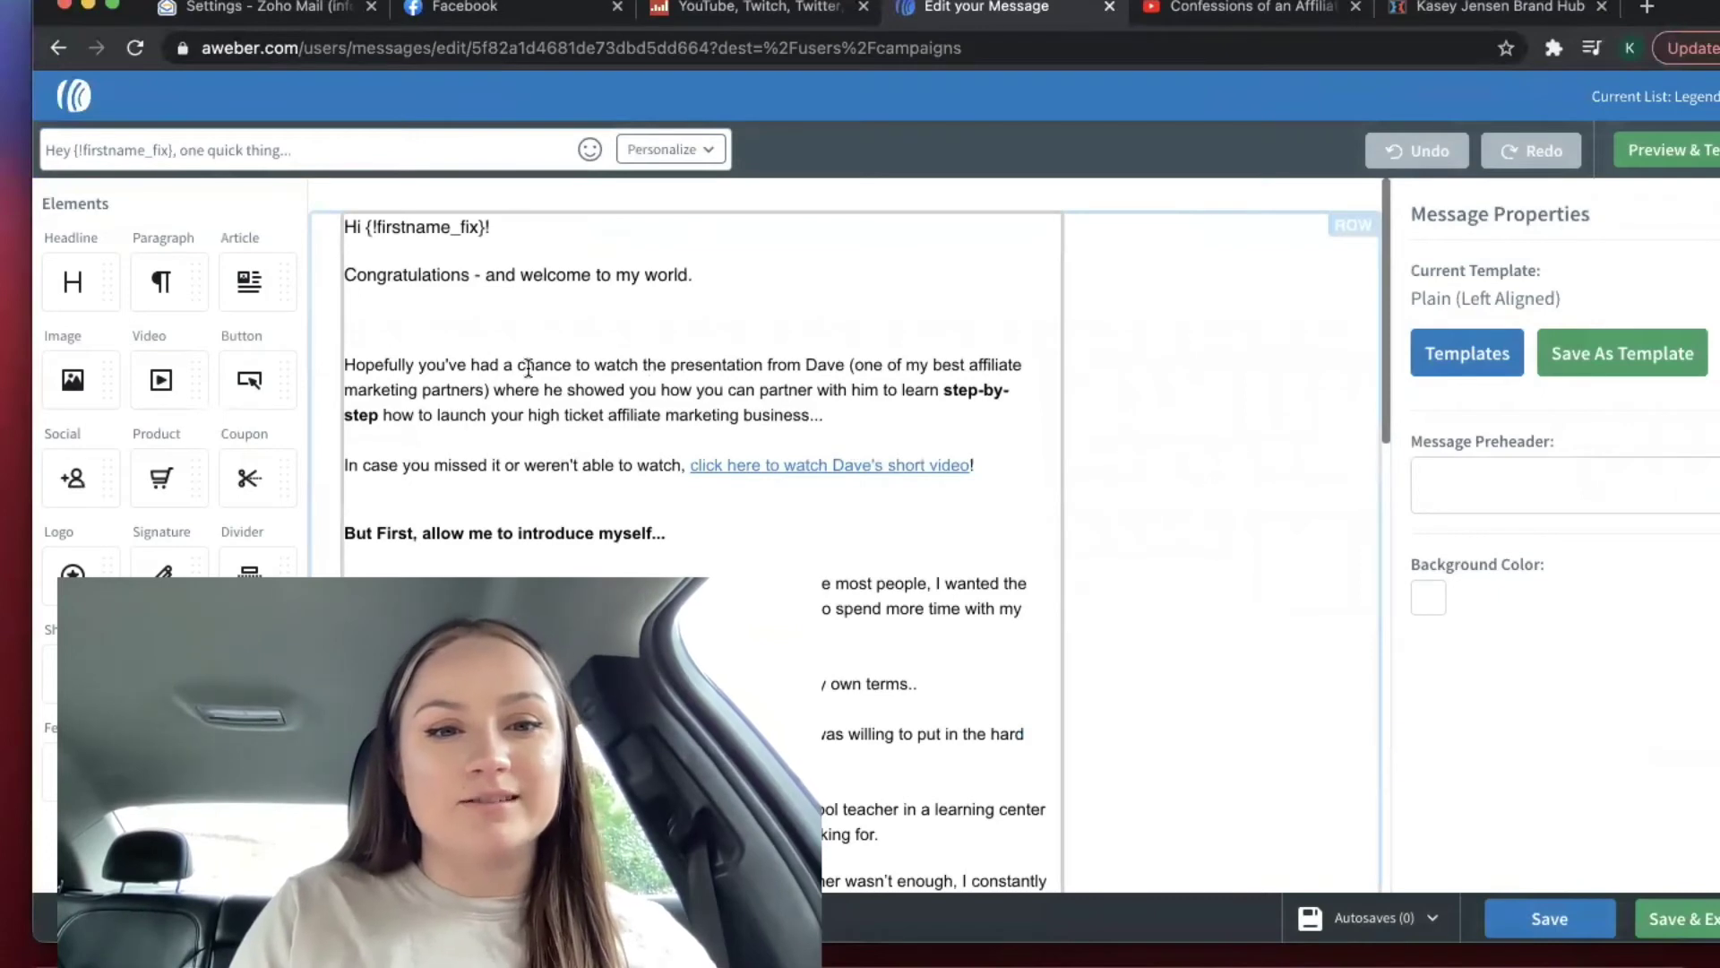
scroll(529, 368, "down", 15)
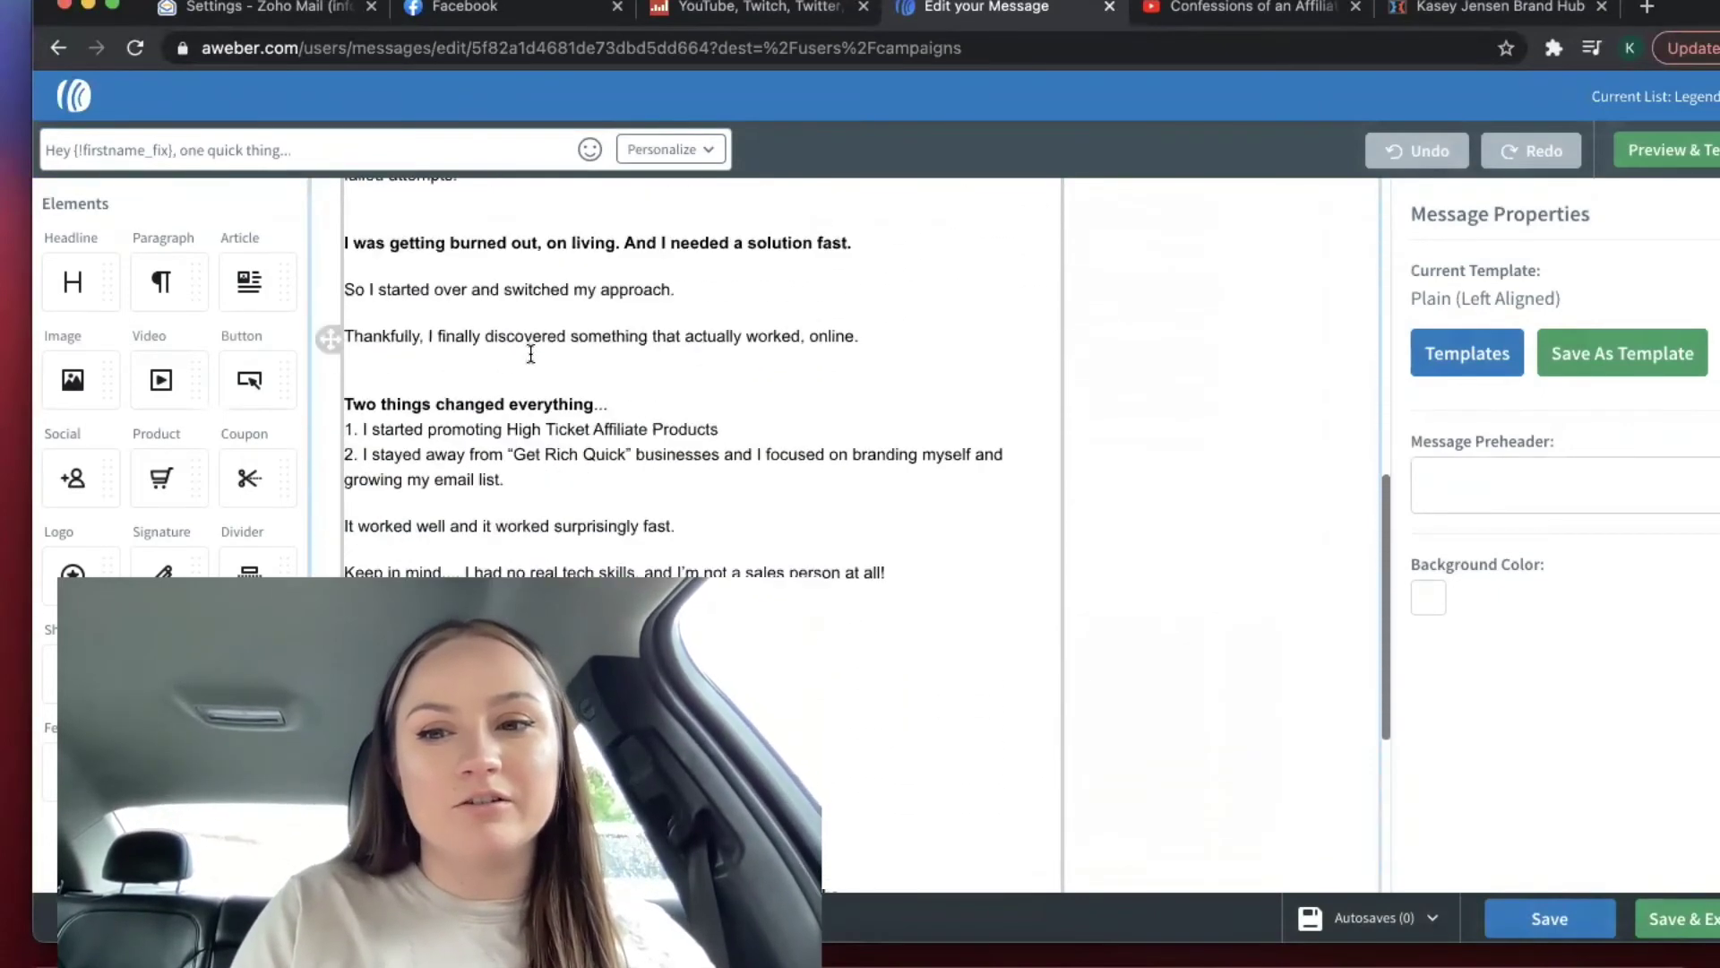
scroll(531, 354, "down", 10)
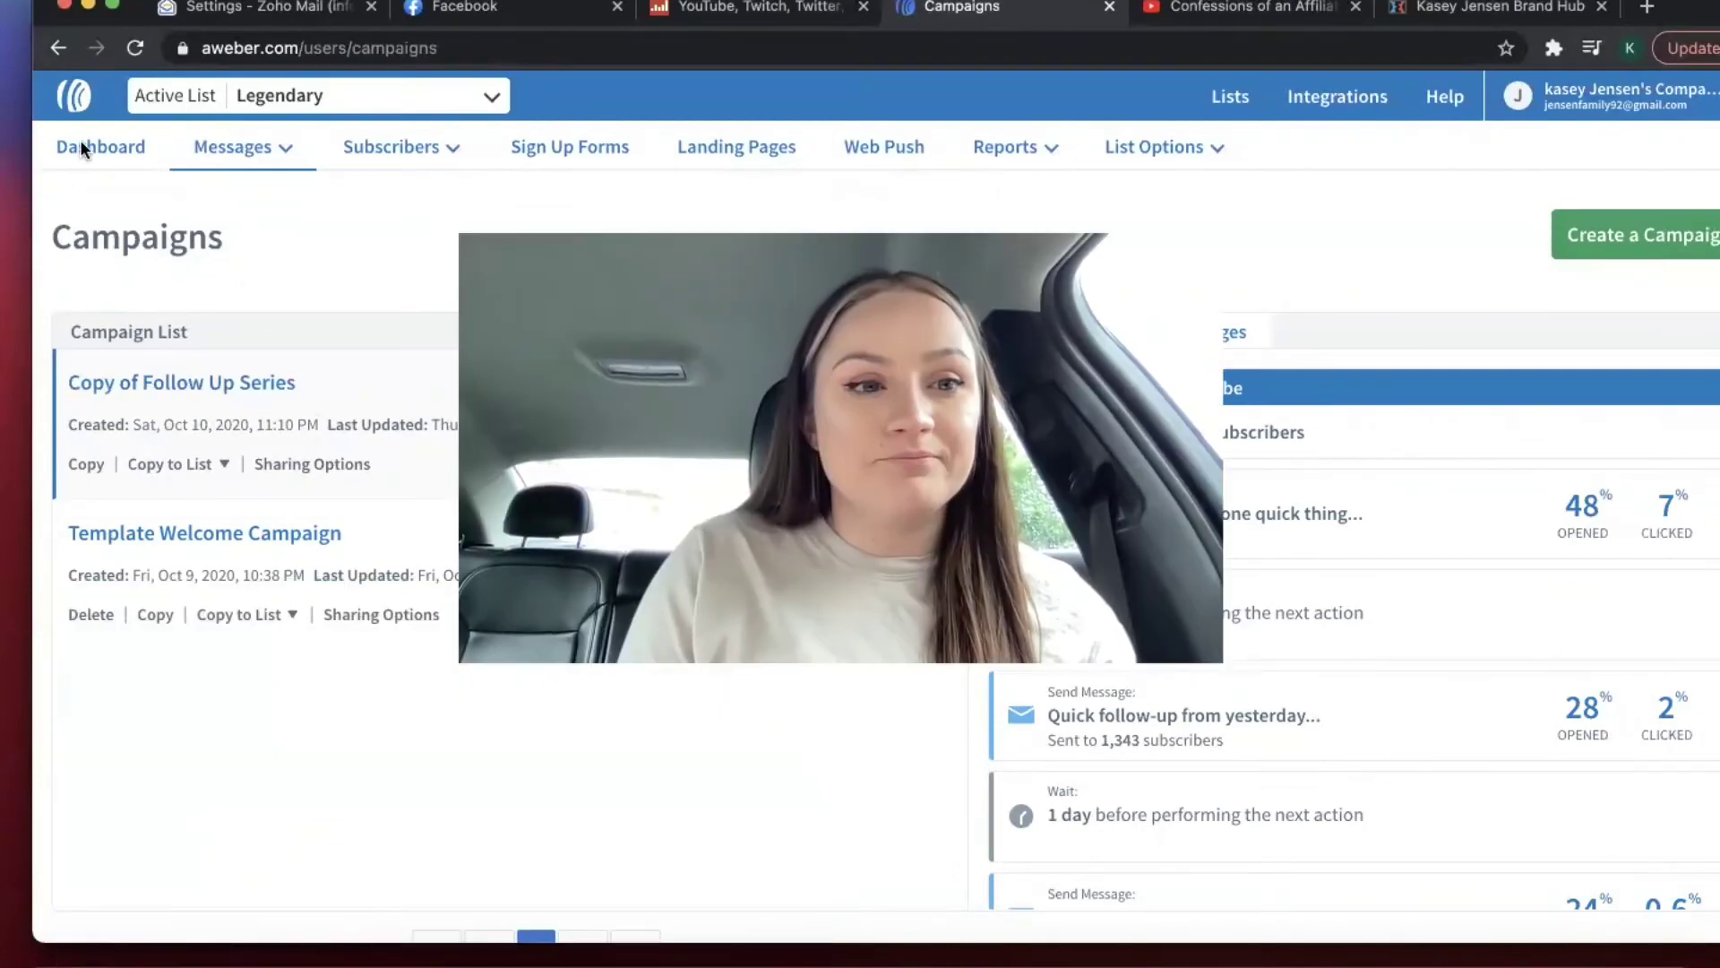
left_click(97, 148)
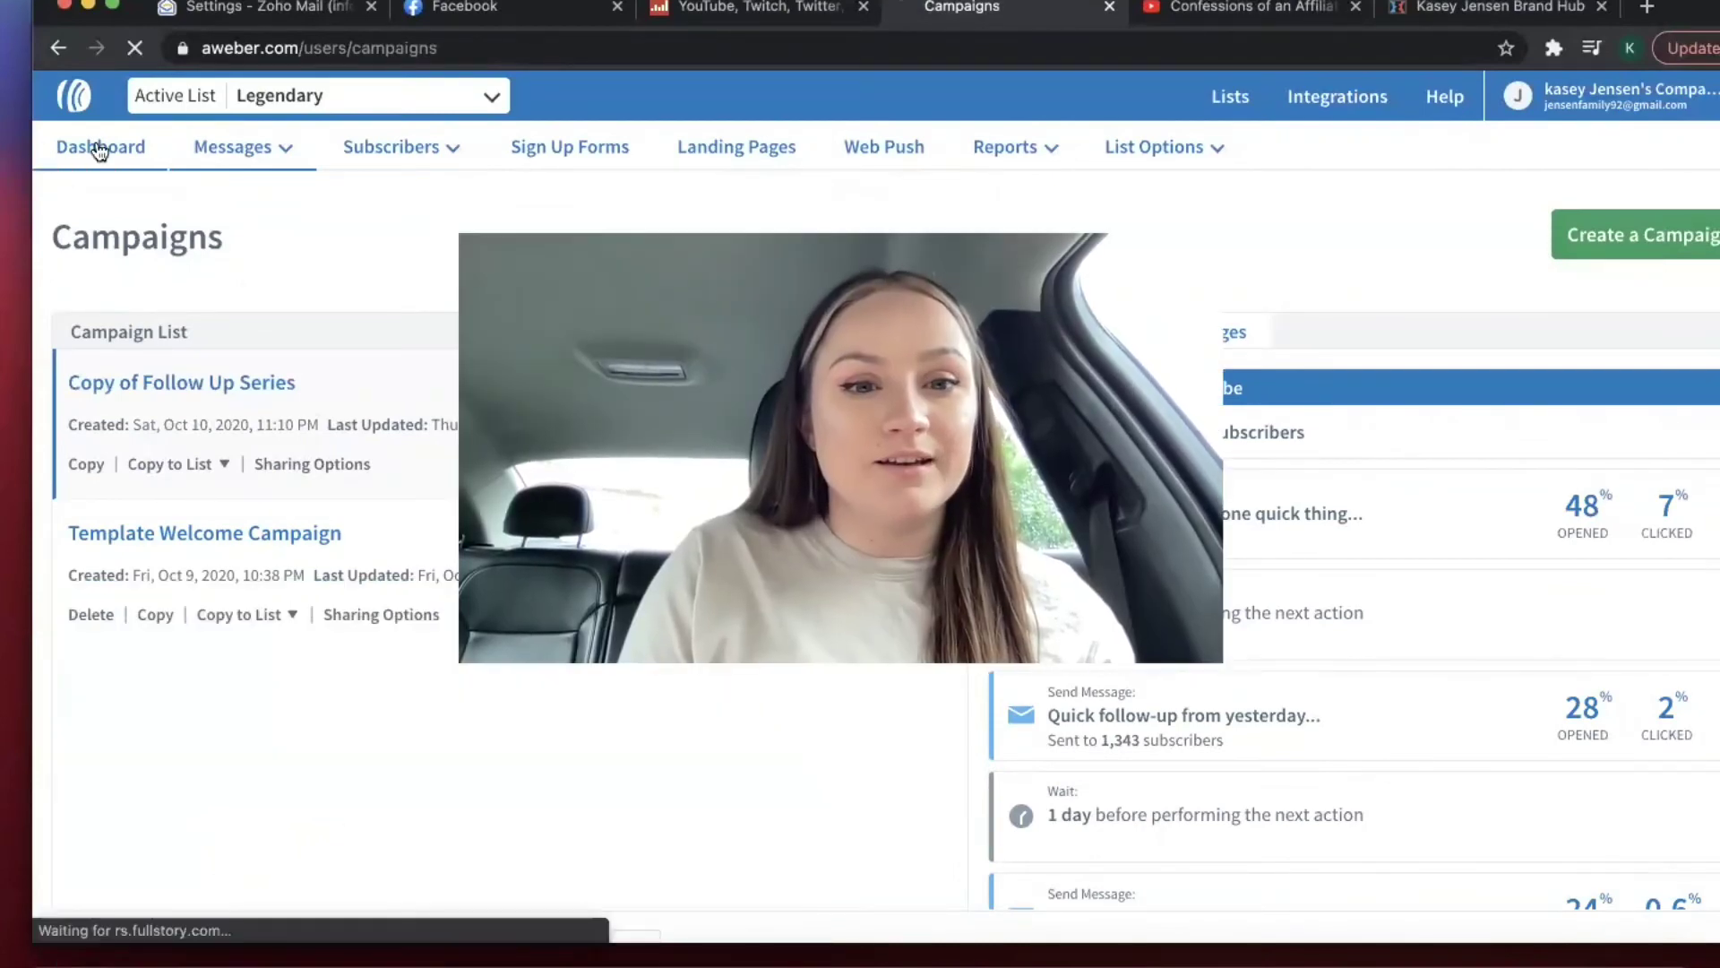